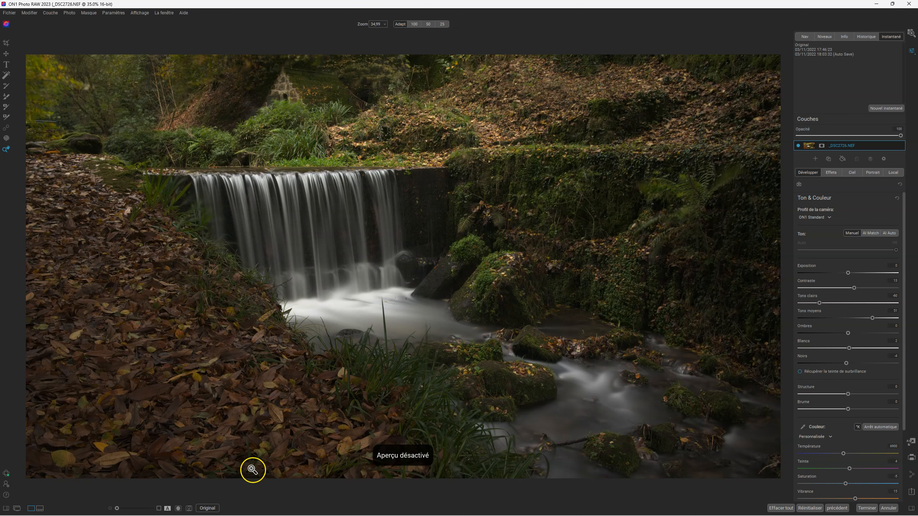
- Show the edited preview of _DSC2726.NEF instead of the dark original
{"action": "left_click", "coordinate": [208, 509]}
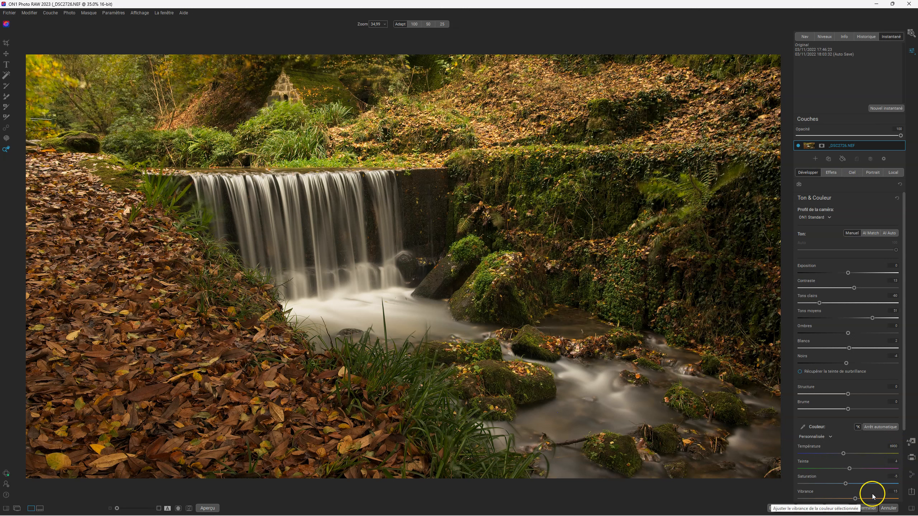
- Display the Effects stack of seven filters, from Vignette through Lueur
{"action": "left_click", "coordinate": [832, 173]}
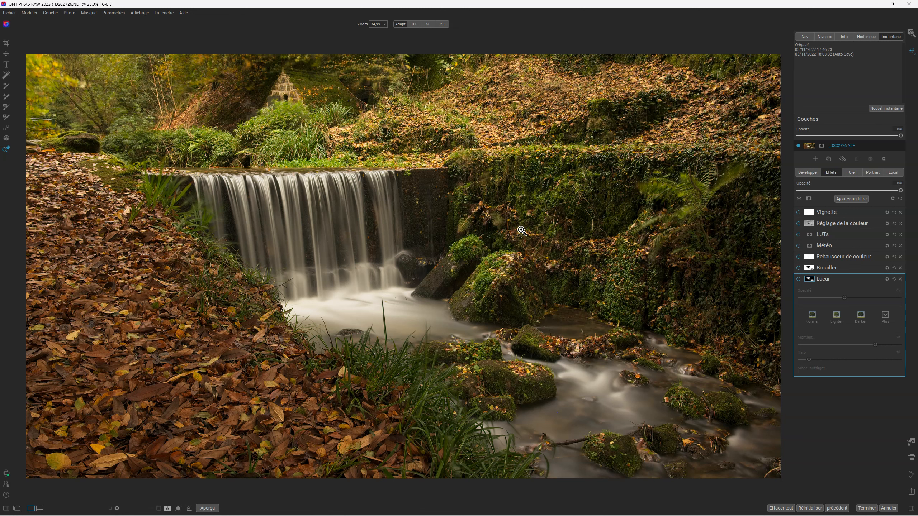
- Toggle the Lueur glow repeatedly to compare, finishing with it enabled
{"action": "left_click", "coordinate": [798, 280]}
{"action": "left_click", "coordinate": [799, 279]}
{"action": "left_click", "coordinate": [799, 280]}
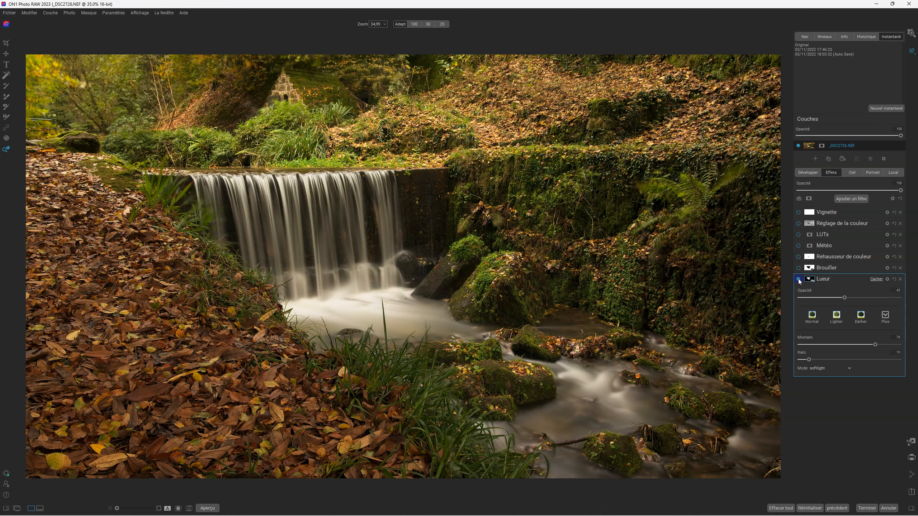
{"action": "left_click", "coordinate": [799, 280]}
{"action": "left_click", "coordinate": [799, 279]}
- Use Super Select to pick the waterfall and stream water
{"action": "left_click", "coordinate": [6, 75]}
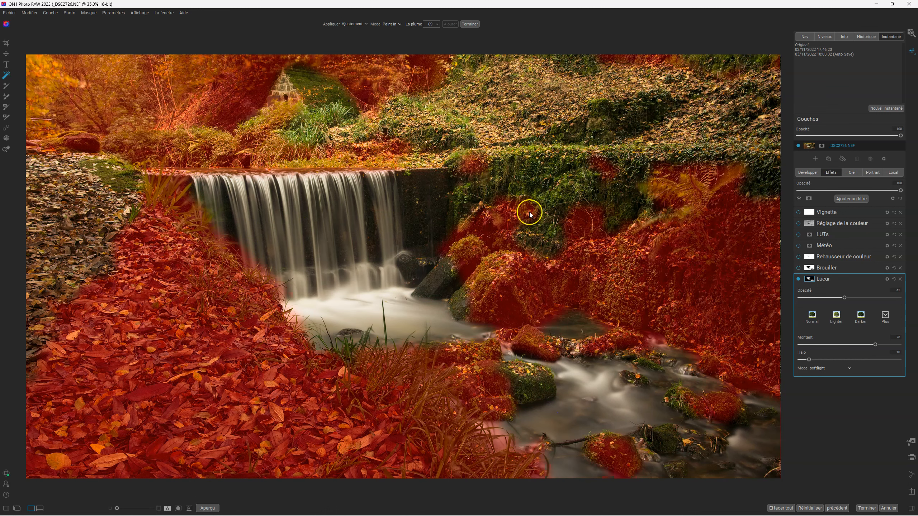
{"action": "left_click", "coordinate": [330, 224]}
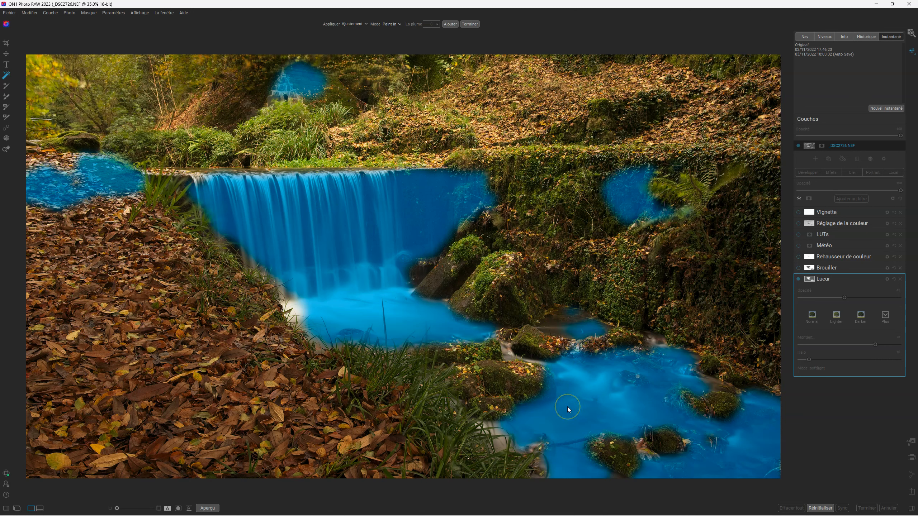
{"action": "left_click", "coordinate": [623, 201]}
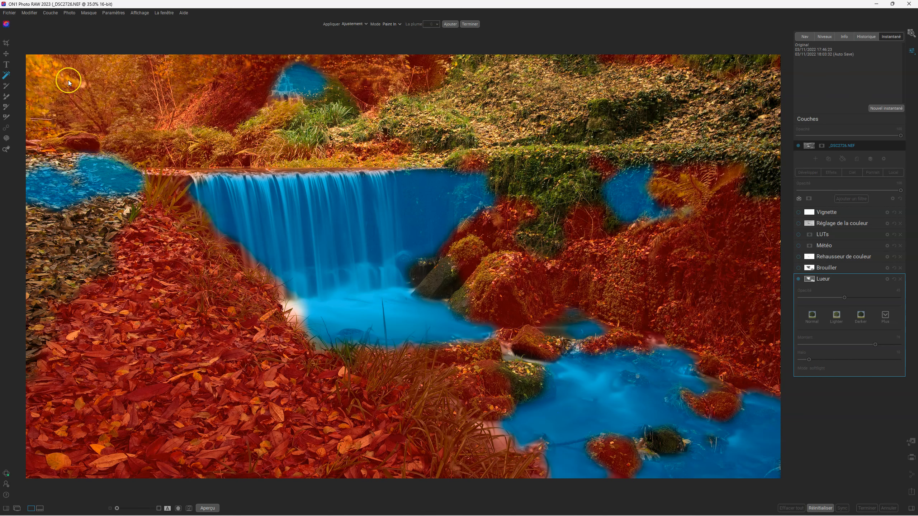
- Add a Contraste dynamique filter with the Surreal preset to the selected water and open its mask
{"action": "right_click", "coordinate": [337, 211]}
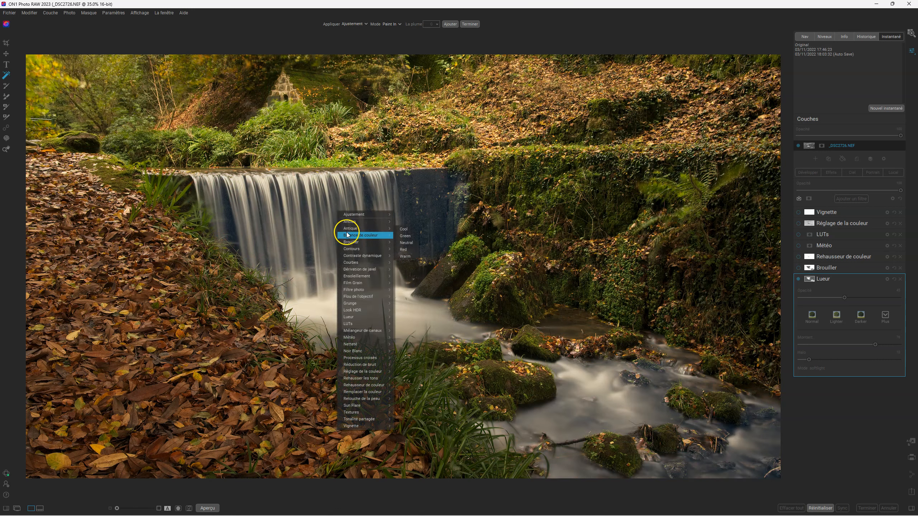
{"action": "mouse_move", "coordinate": [351, 244]}
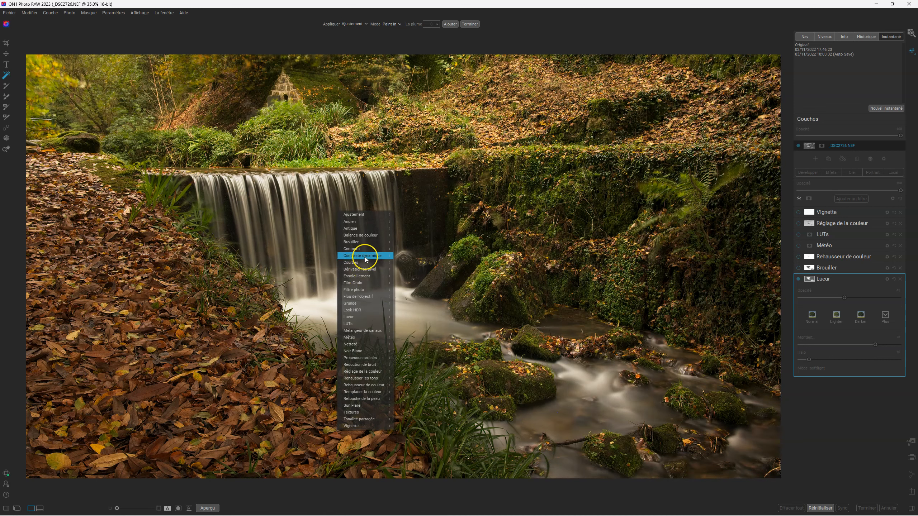
{"action": "mouse_move", "coordinate": [366, 259]}
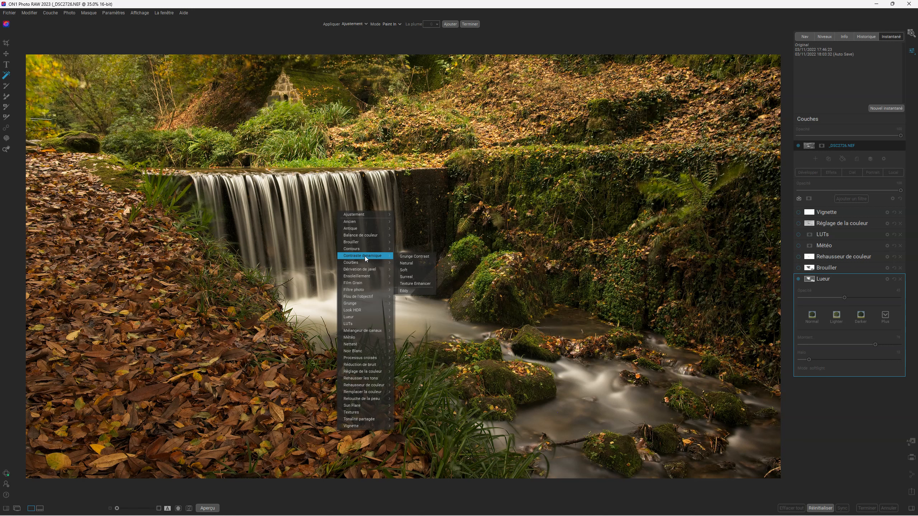
{"action": "left_click", "coordinate": [410, 279]}
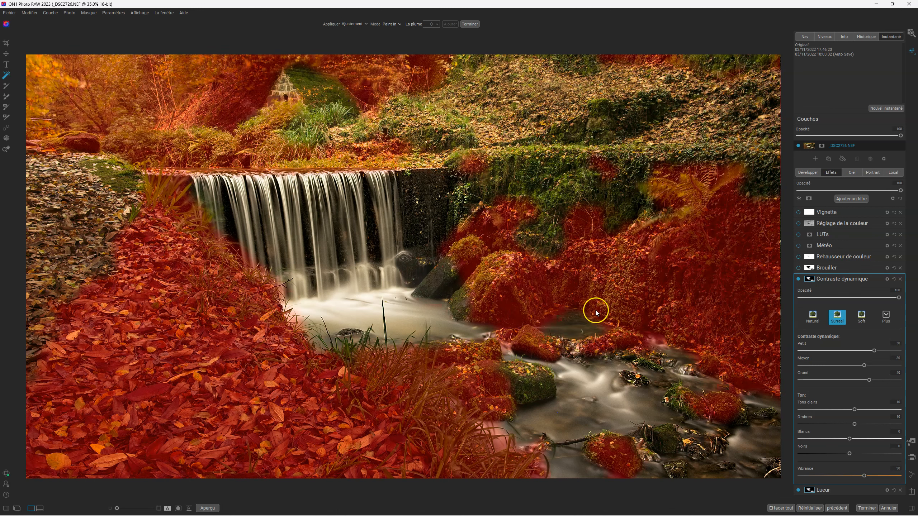
{"action": "left_click", "coordinate": [808, 279]}
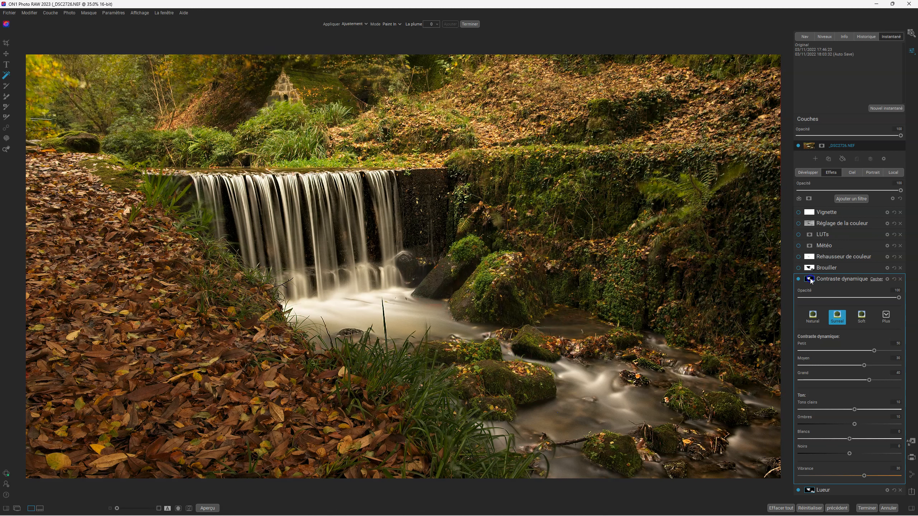
- Inspect the Contraste dynamique mask in black and white, trying then resetting its black point
{"action": "left_click", "coordinate": [861, 341]}
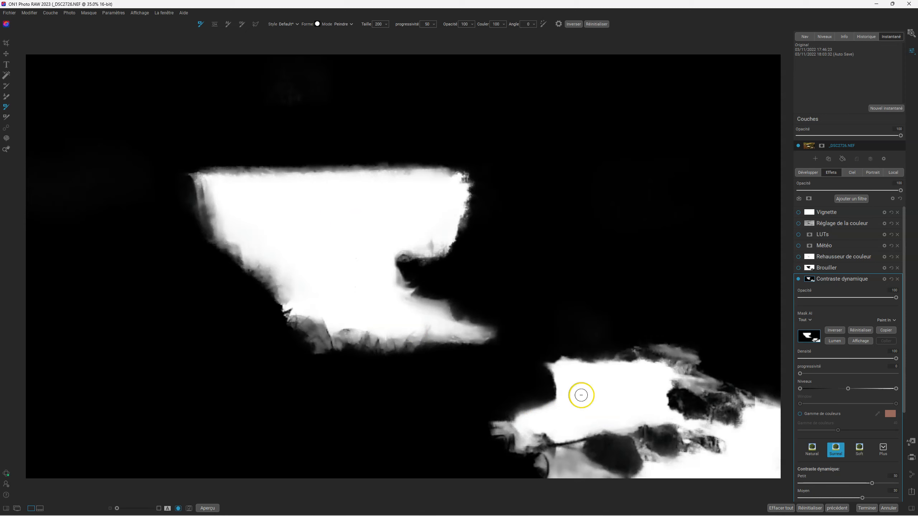
{"action": "left_click", "coordinate": [860, 342]}
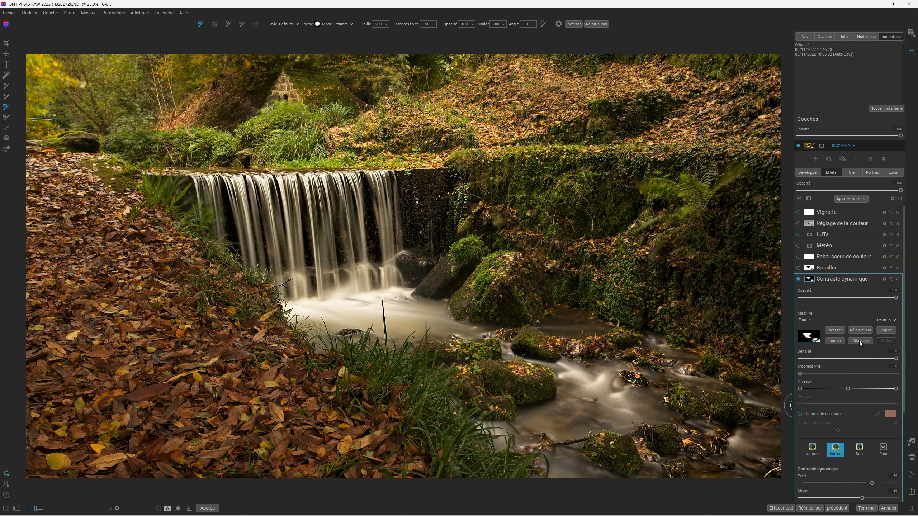
{"action": "left_click", "coordinate": [860, 341]}
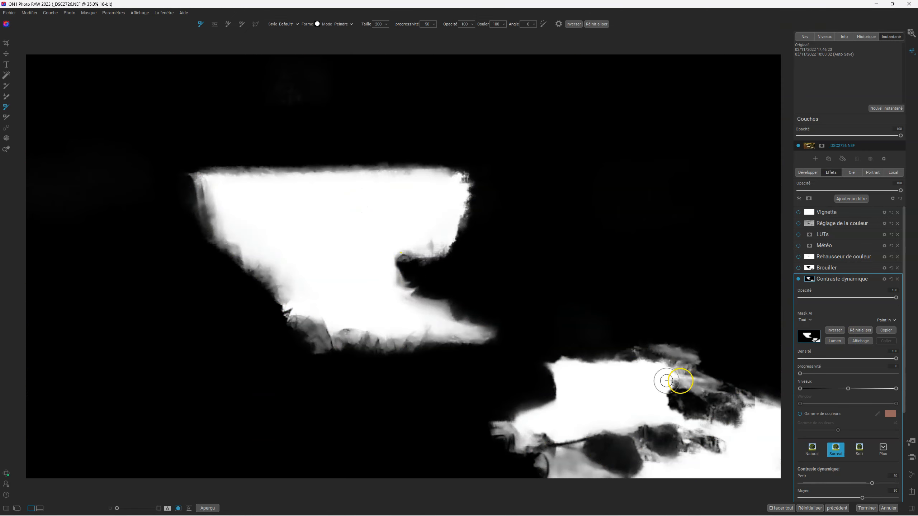
{"action": "left_click", "coordinate": [861, 341]}
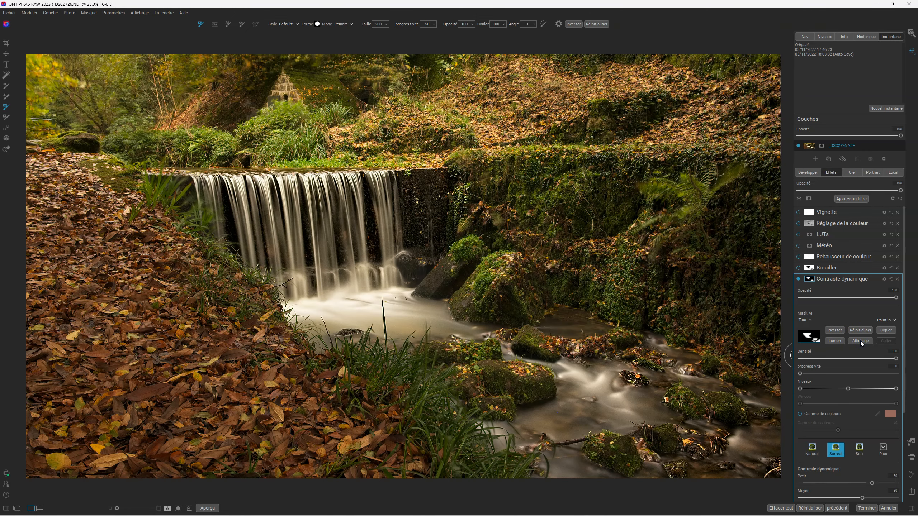
{"action": "left_click", "coordinate": [860, 340]}
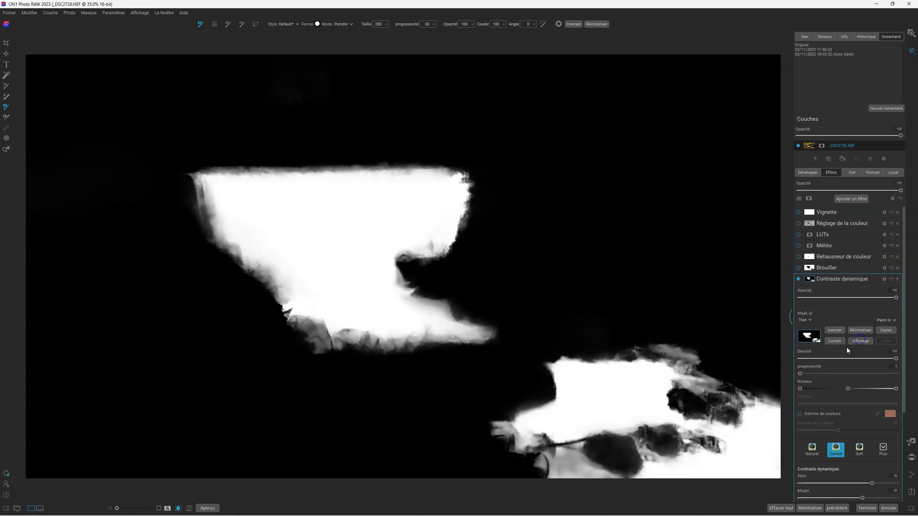
{"action": "left_click_drag", "start_coordinate": [800, 389], "coordinate": [771, 382]}
{"action": "left_click", "coordinate": [842, 391]}
- Paint the mask out along the weir's right edge, then delete the Contraste dynamique filter
{"action": "mouse_move", "coordinate": [455, 173]}
{"action": "left_mouse_down"}
{"action": "mouse_move", "coordinate": [447, 277]}
{"action": "mouse_move", "coordinate": [426, 205]}
{"action": "left_mouse_up"}
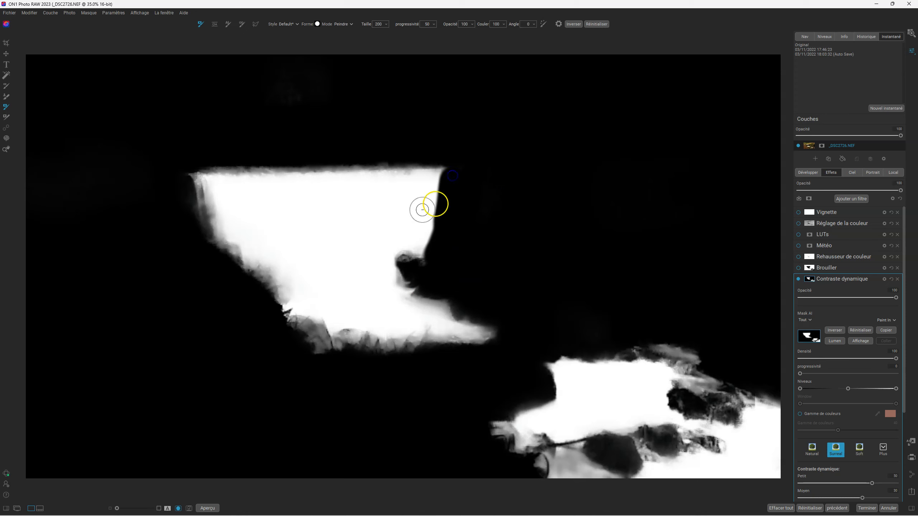
{"action": "left_click", "coordinate": [5, 117]}
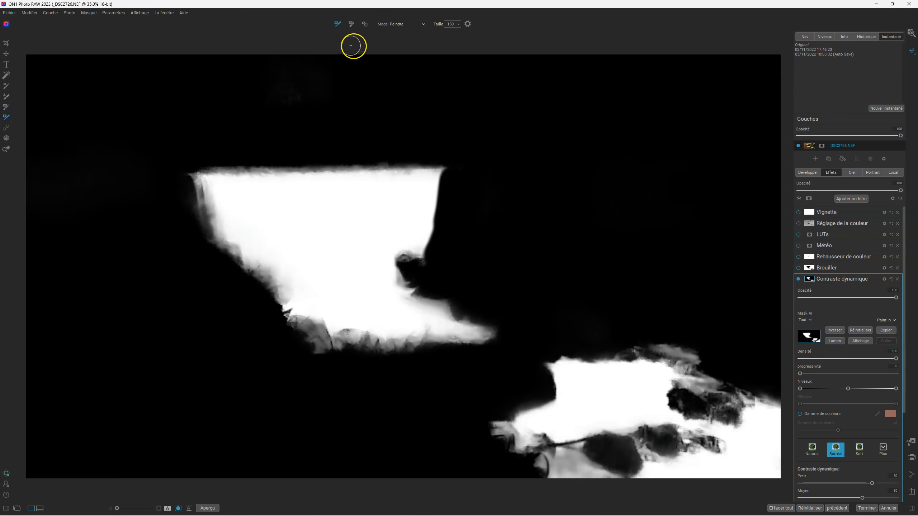
{"action": "left_click", "coordinate": [5, 106]}
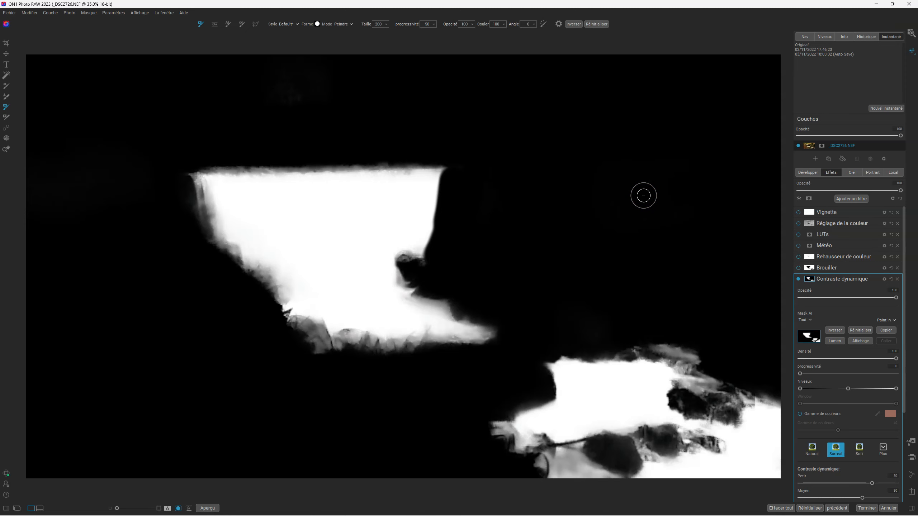
{"action": "key", "text": "o"}
{"action": "left_click", "coordinate": [897, 279]}
- Select the Lueur filter and toggle its glow to compare
{"action": "left_click", "coordinate": [834, 341]}
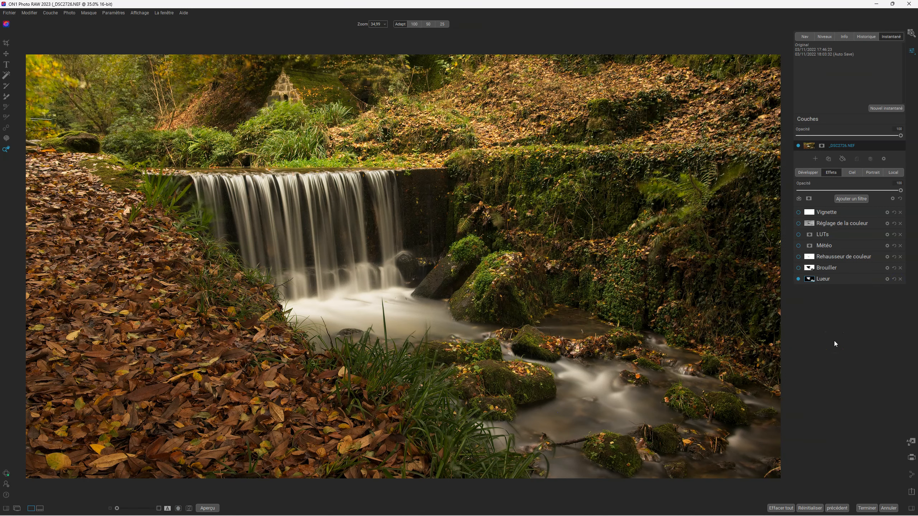
{"action": "left_click", "coordinate": [820, 280]}
{"action": "left_click", "coordinate": [799, 279]}
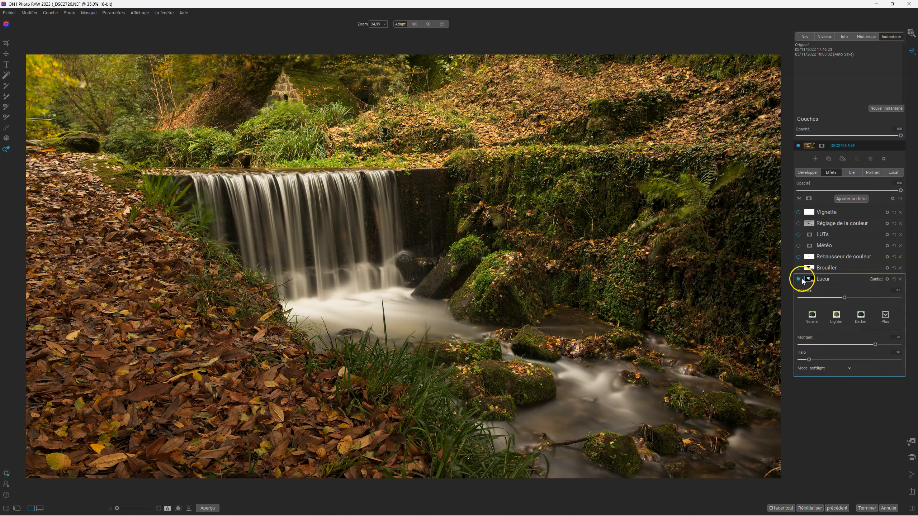
{"action": "left_click", "coordinate": [799, 279]}
{"action": "left_click", "coordinate": [799, 279]}
{"action": "left_click", "coordinate": [799, 279]}
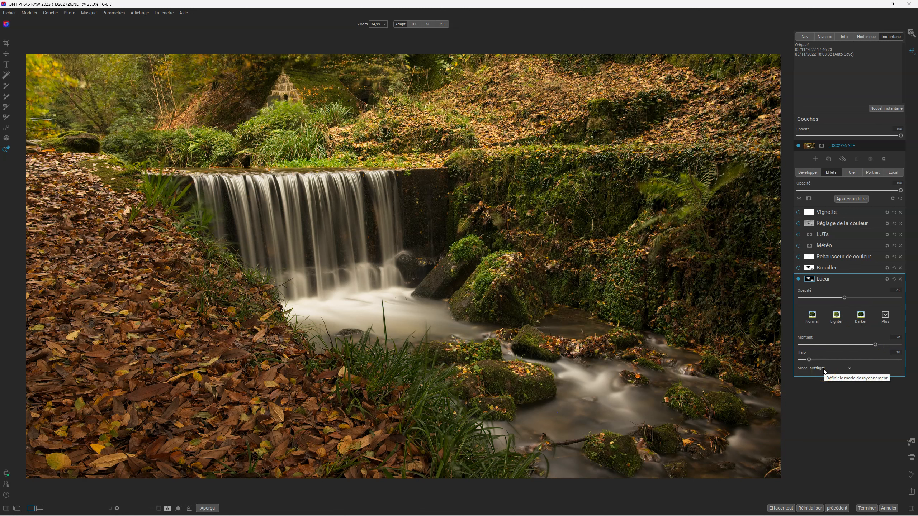
- Toggle the Brouiller blur on and off, leaving it enabled
{"action": "left_click", "coordinate": [799, 268]}
{"action": "left_click", "coordinate": [798, 268]}
{"action": "left_click", "coordinate": [799, 268]}
{"action": "left_click", "coordinate": [798, 268]}
{"action": "left_click", "coordinate": [798, 267]}
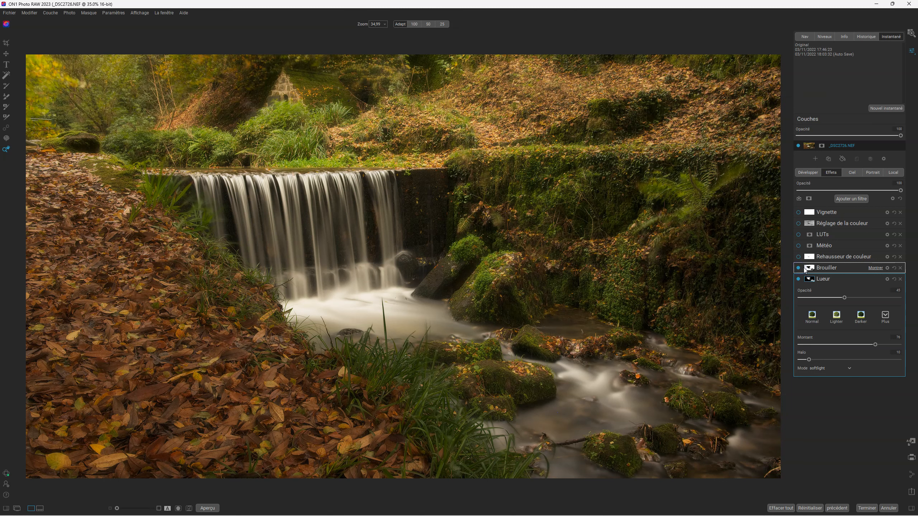
{"action": "left_click", "coordinate": [811, 268]}
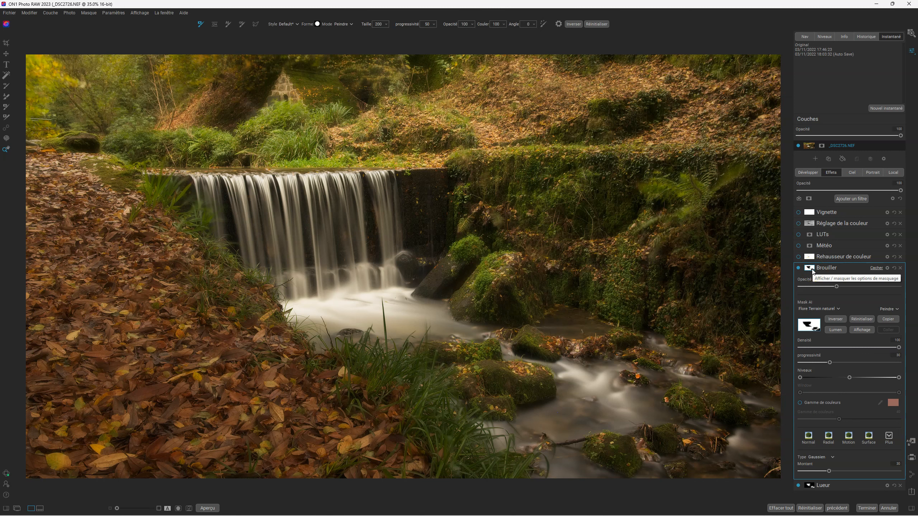
{"action": "left_click", "coordinate": [867, 330]}
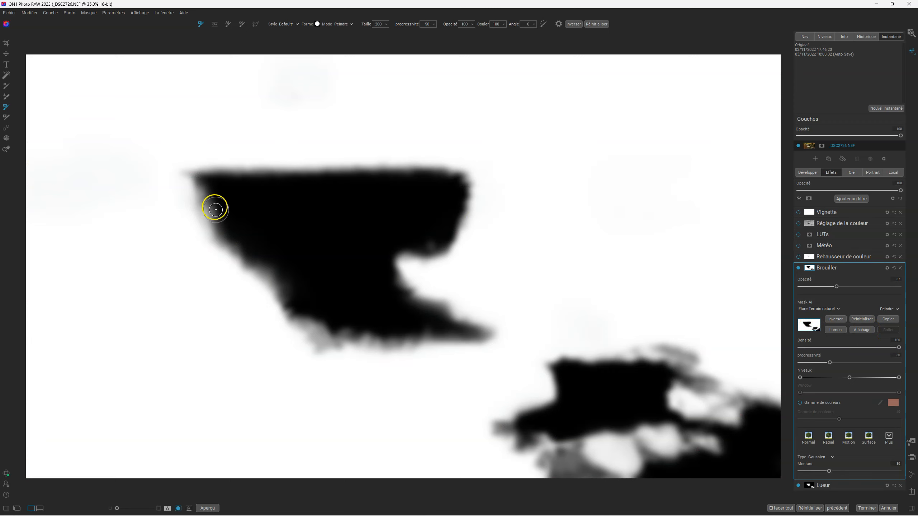
{"action": "left_click", "coordinate": [862, 330]}
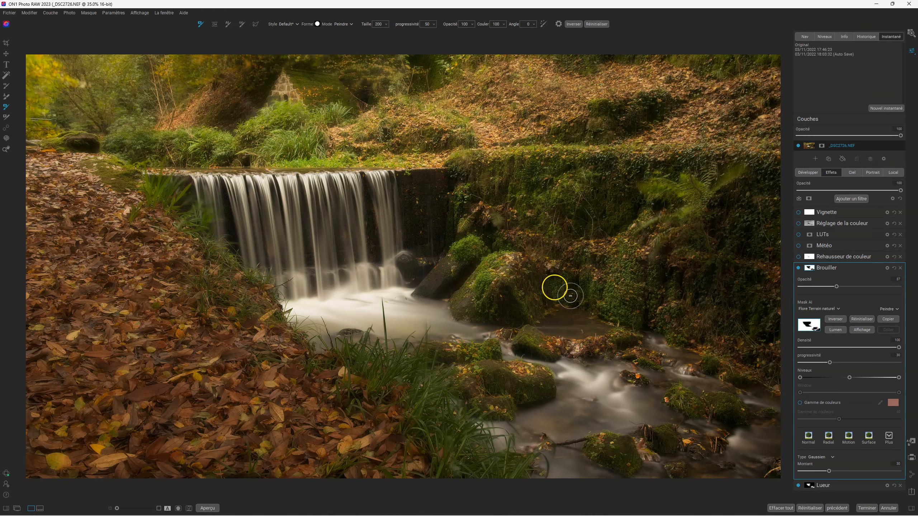
{"action": "left_click", "coordinate": [799, 268]}
{"action": "left_click", "coordinate": [798, 268]}
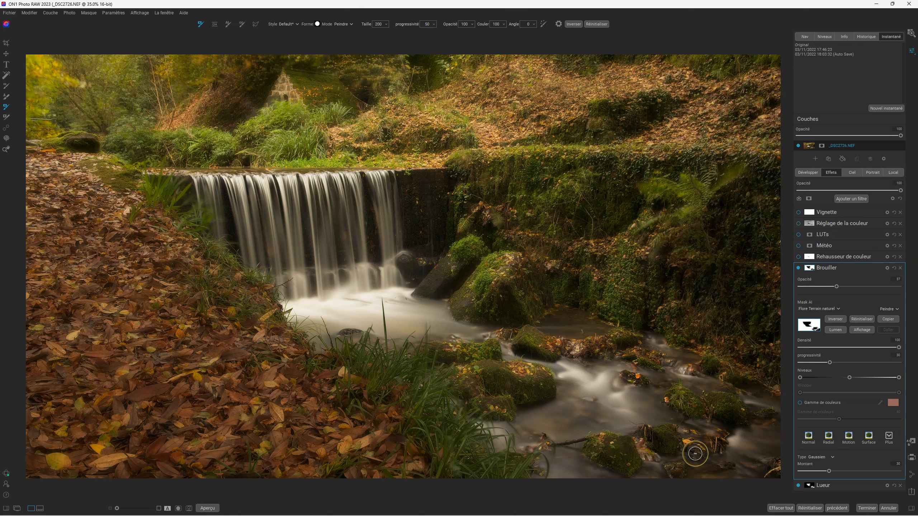
- Enable Rehausseur de couleur and choose its Fall preset
{"action": "left_click", "coordinate": [798, 257]}
{"action": "left_click", "coordinate": [824, 258]}
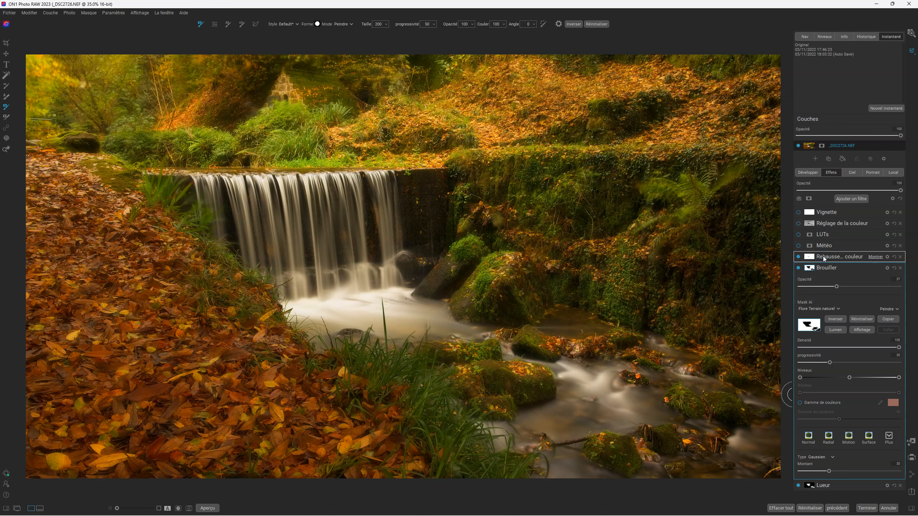
{"action": "left_click", "coordinate": [824, 256]}
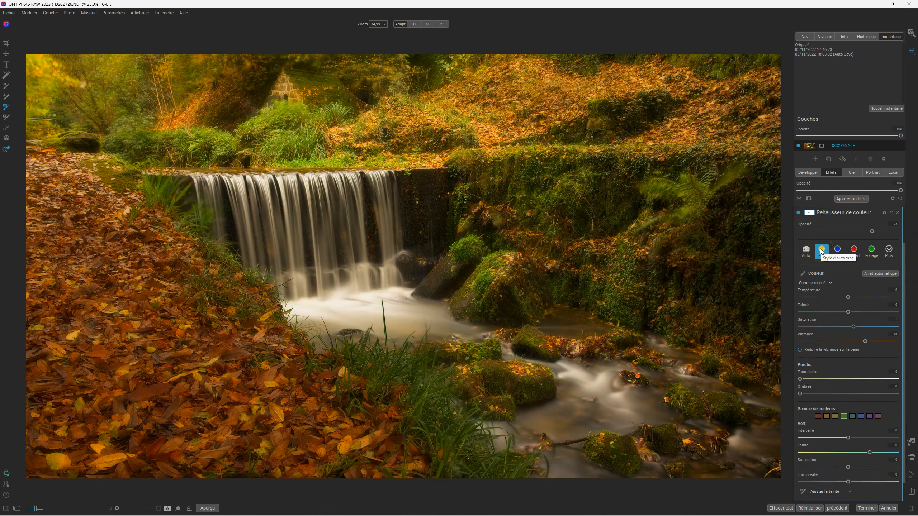
{"action": "left_click", "coordinate": [822, 253]}
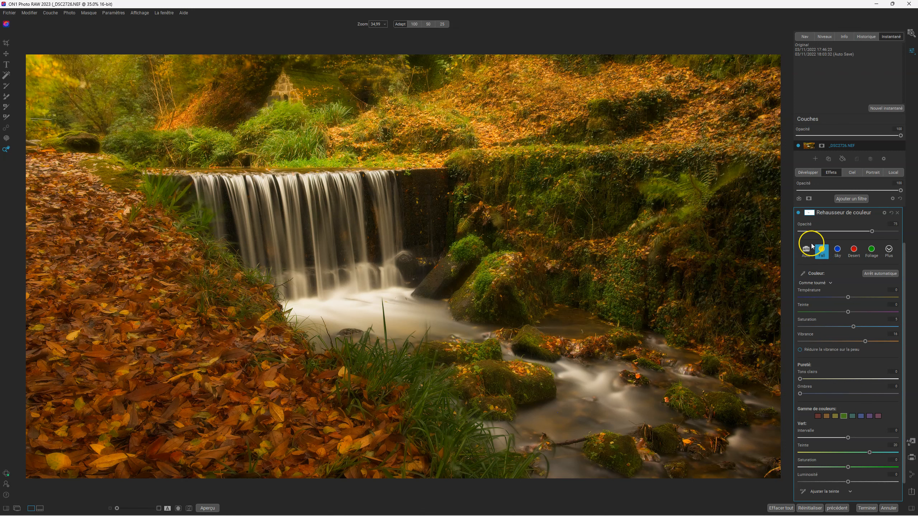
- Toggle Rehausseur de couleur off and on to compare, leaving it enabled
{"action": "left_click", "coordinate": [799, 213]}
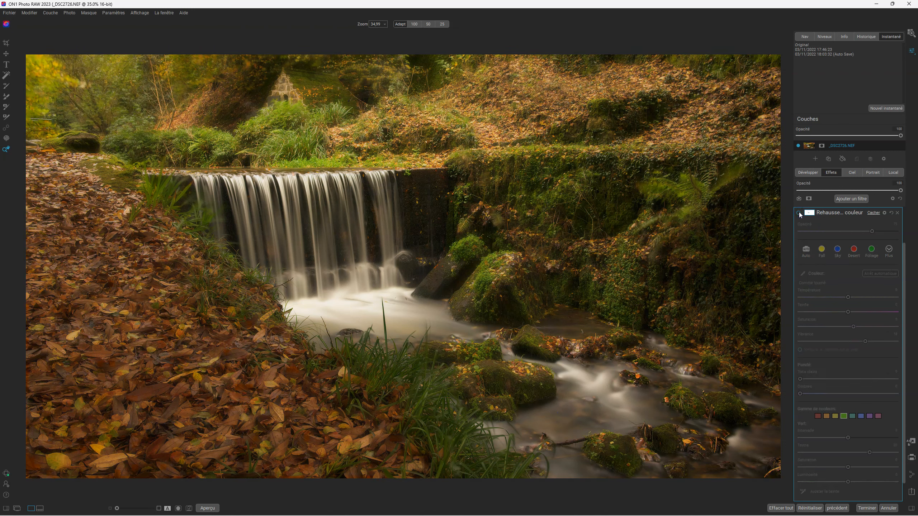
{"action": "left_click", "coordinate": [799, 213]}
{"action": "left_click", "coordinate": [798, 214]}
{"action": "left_click", "coordinate": [799, 213]}
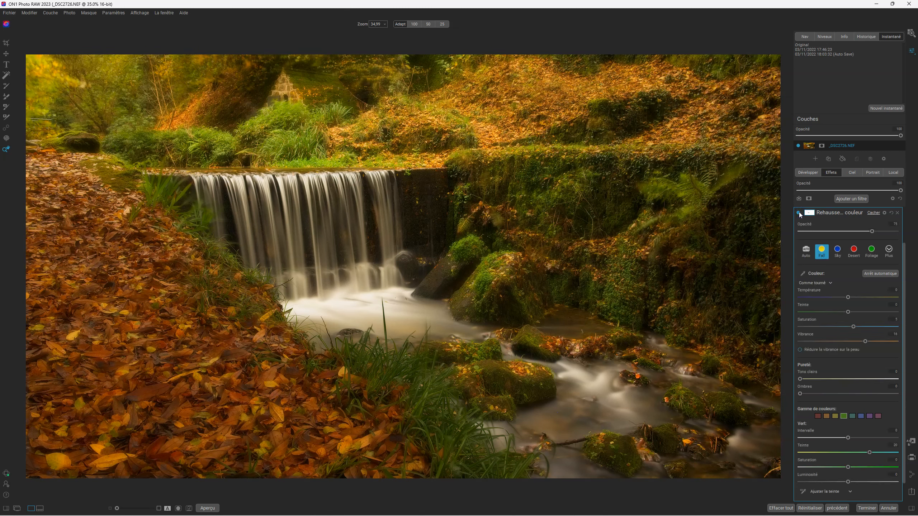
{"action": "scroll", "coordinate": [799, 213], "scroll_direction": "up", "scroll_amount": 2}
- Enable the Météo filter's Foghorn fog and toggle it to compare, leaving it on
{"action": "left_click", "coordinate": [799, 246]}
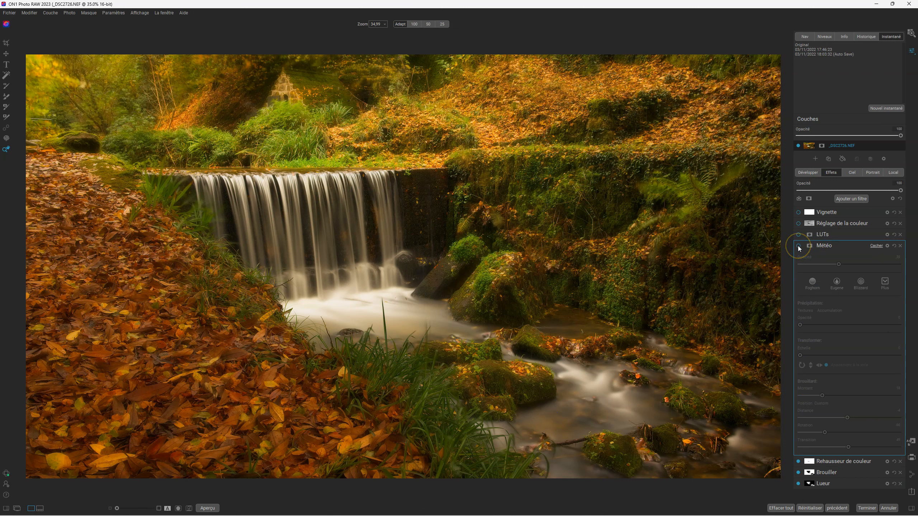
{"action": "left_click", "coordinate": [799, 246]}
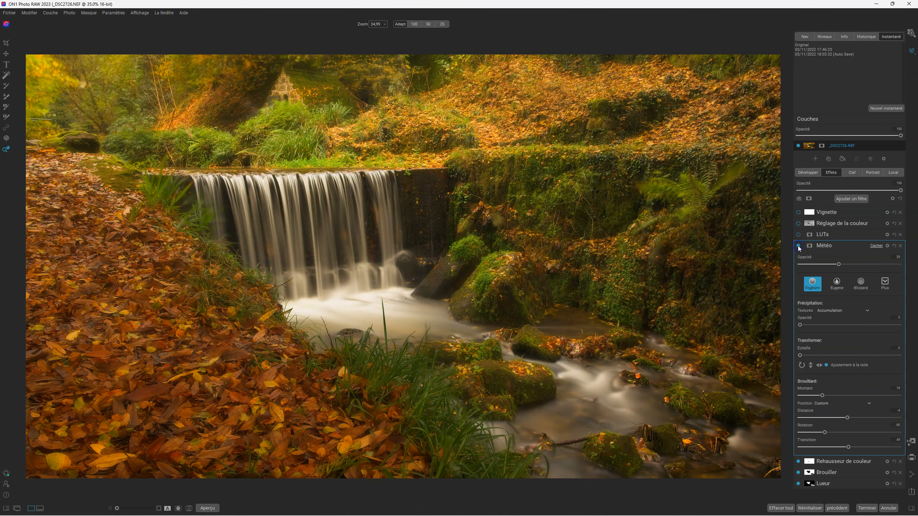
{"action": "left_click", "coordinate": [798, 246]}
{"action": "left_click", "coordinate": [798, 246]}
{"action": "left_click", "coordinate": [798, 246]}
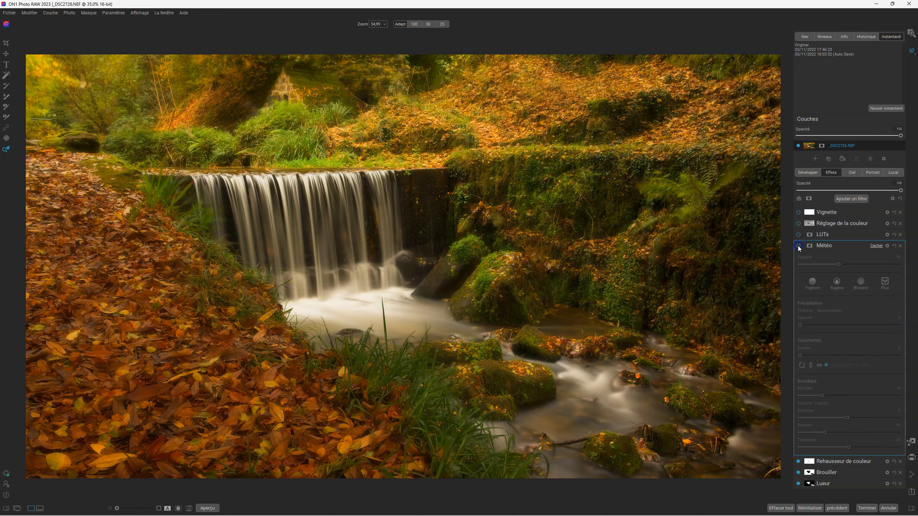
{"action": "left_click", "coordinate": [798, 246]}
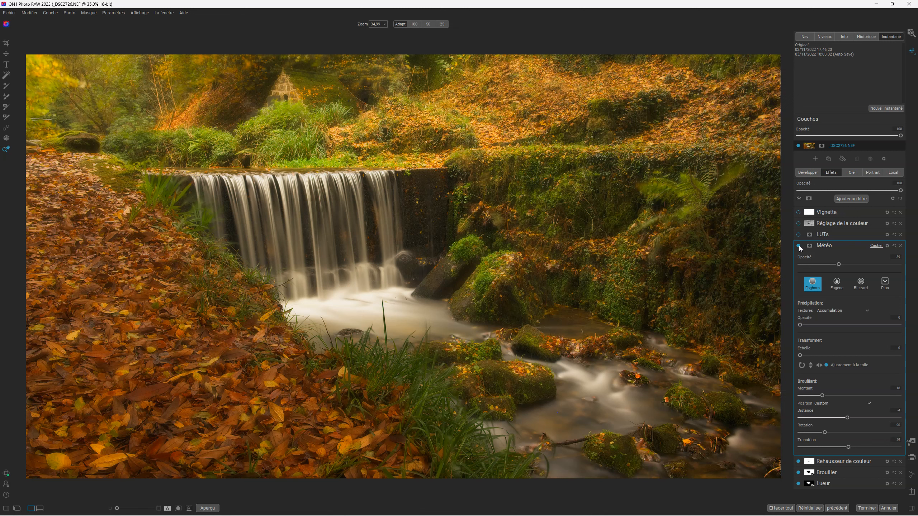
- Enable the LUTs filter with the Branagh LUT at 41 opacity and expand Réglage de la couleur
{"action": "left_click", "coordinate": [823, 235]}
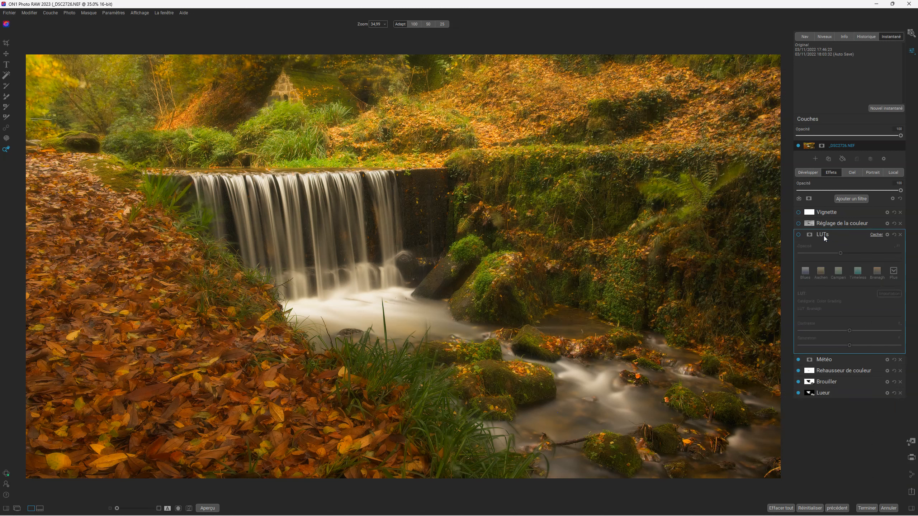
{"action": "left_click", "coordinate": [799, 235]}
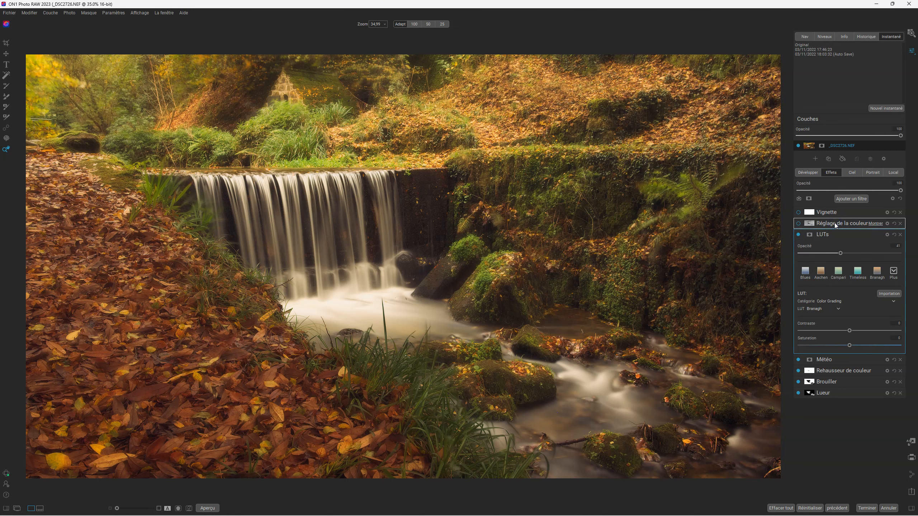
{"action": "left_click", "coordinate": [835, 222]}
{"action": "left_click", "coordinate": [798, 224]}
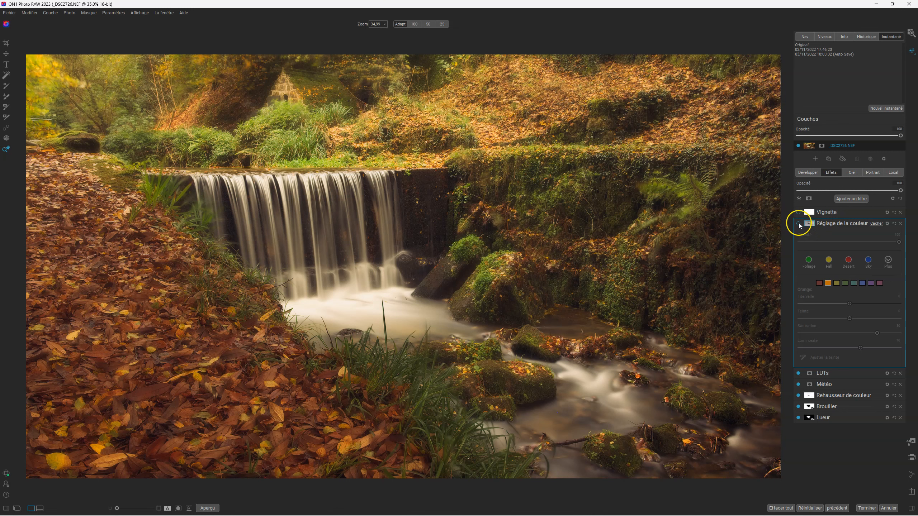
- Switch on Réglage de la couleur to boost the oranges, compare it off and on, and show its mask options
{"action": "left_click", "coordinate": [799, 223]}
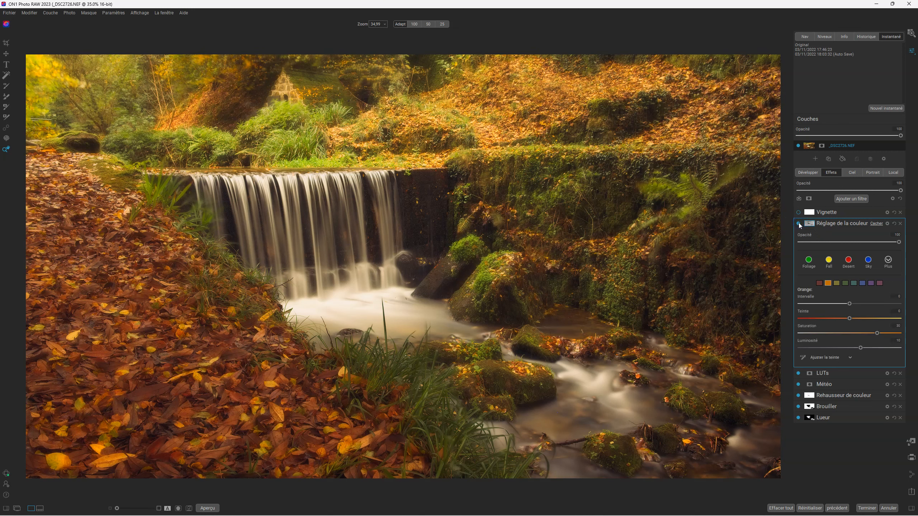
{"action": "left_click", "coordinate": [799, 223]}
{"action": "left_click", "coordinate": [799, 223]}
{"action": "left_click", "coordinate": [799, 223]}
{"action": "left_click", "coordinate": [799, 223]}
{"action": "left_click", "coordinate": [810, 224]}
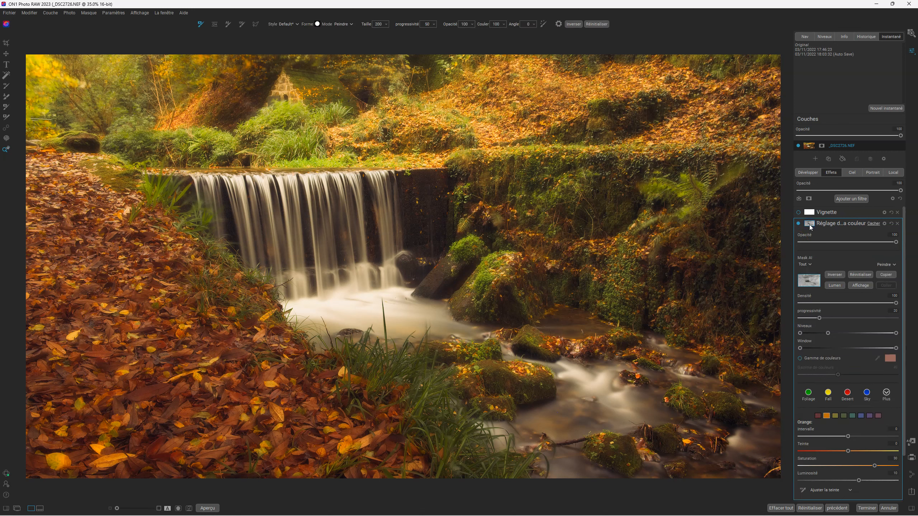
- Mask the colour adjustment with an inverted Lumen mask, check it in grayscale, then switch the filter off
{"action": "left_click", "coordinate": [833, 290]}
{"action": "left_click", "coordinate": [833, 277]}
{"action": "left_click", "coordinate": [857, 286]}
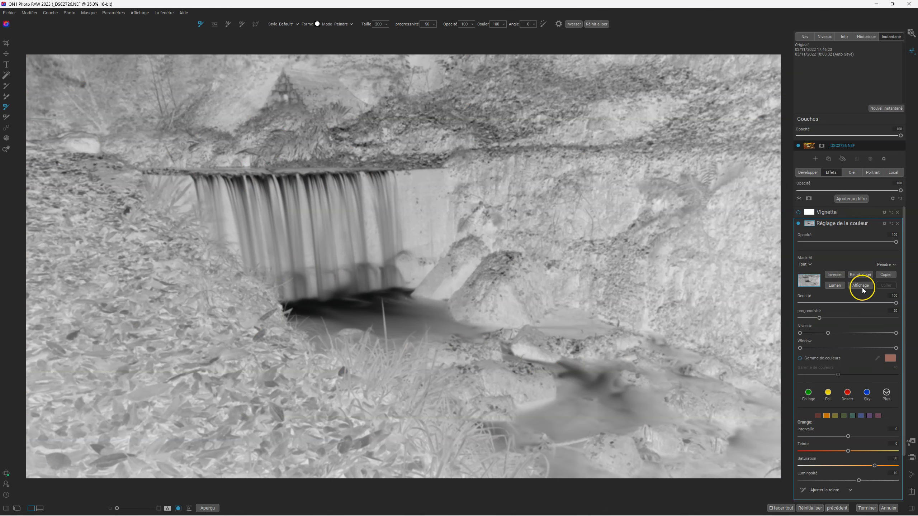
{"action": "left_click", "coordinate": [863, 287]}
{"action": "left_click", "coordinate": [861, 286]}
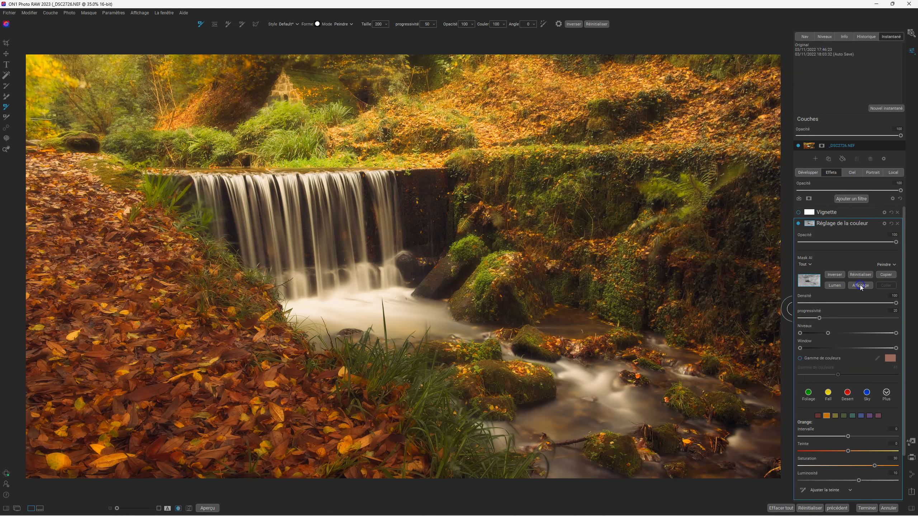
{"action": "left_click", "coordinate": [799, 224]}
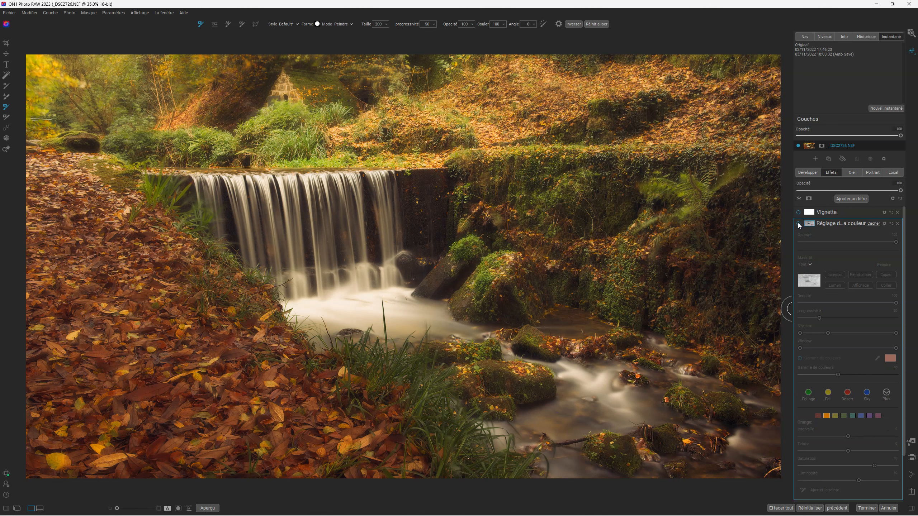
- Restore the colour adjustment, enable the Vignette to darken the edges, compare it, and show the Local layers
{"action": "left_click", "coordinate": [798, 224]}
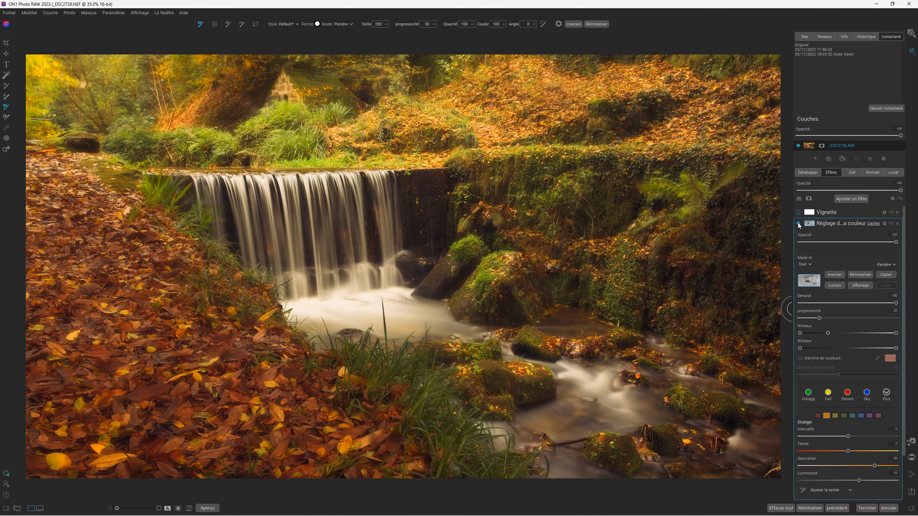
{"action": "left_click", "coordinate": [826, 227]}
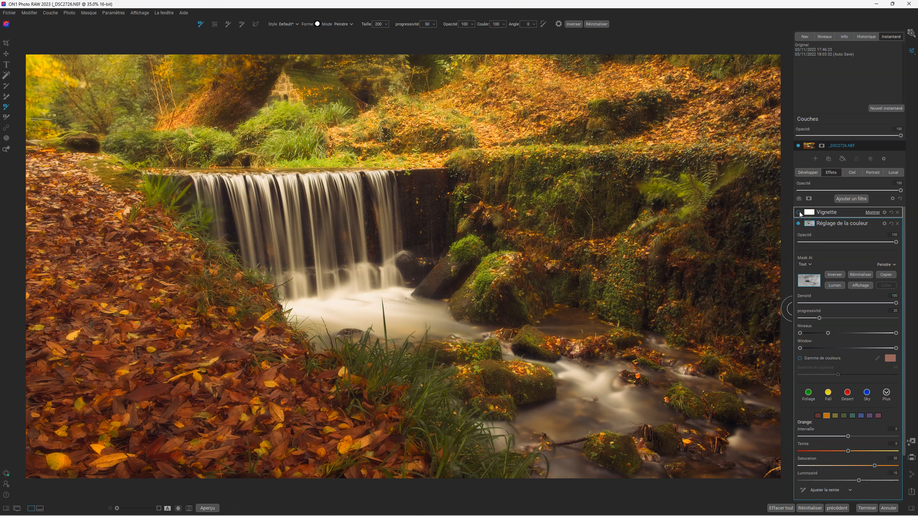
{"action": "left_click", "coordinate": [799, 212]}
{"action": "left_click", "coordinate": [832, 215]}
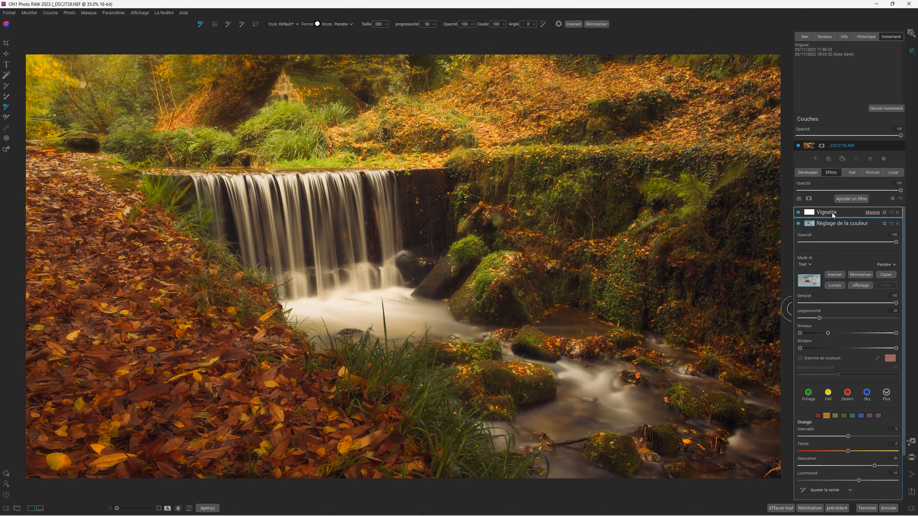
{"action": "left_click", "coordinate": [799, 213]}
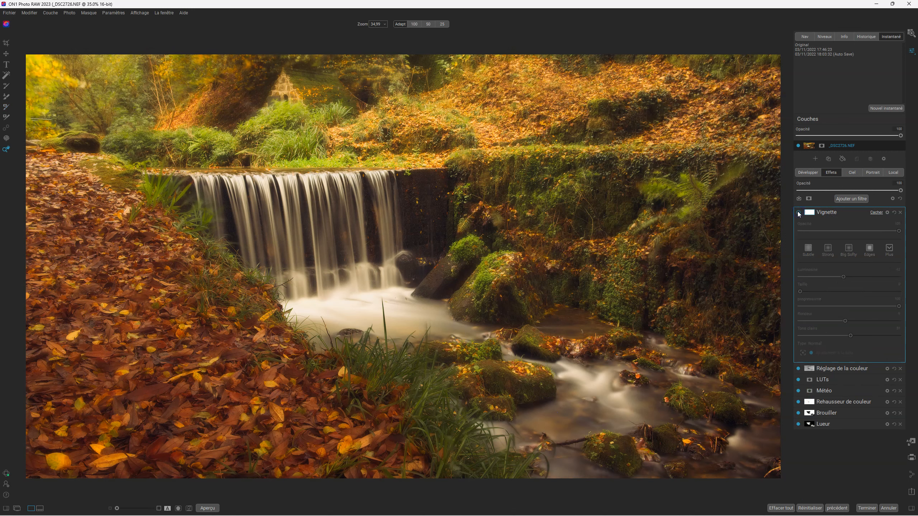
{"action": "left_click", "coordinate": [799, 212]}
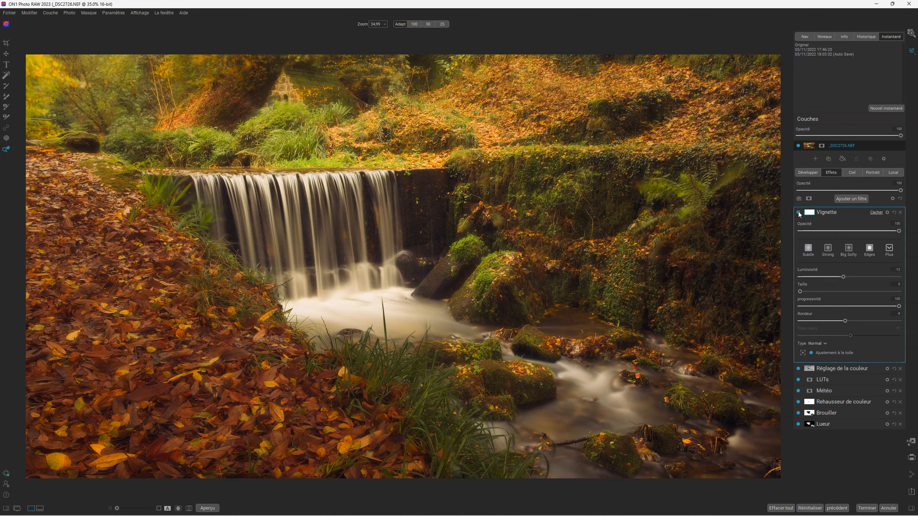
{"action": "left_click", "coordinate": [894, 173]}
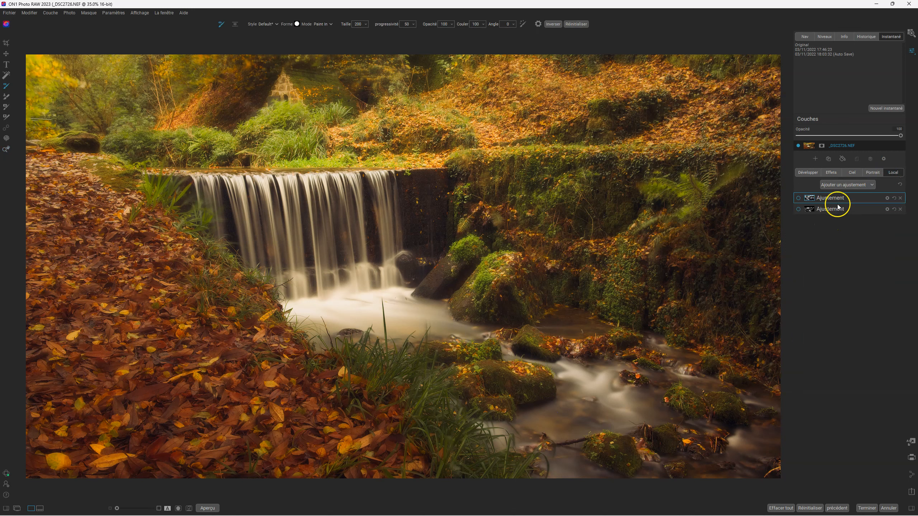
- Expand the second Ajustement (Lighten) layer, switch it on, compare it off and on, and show its mask options
{"action": "mouse_move", "coordinate": [828, 211]}
{"action": "left_click", "coordinate": [830, 210]}
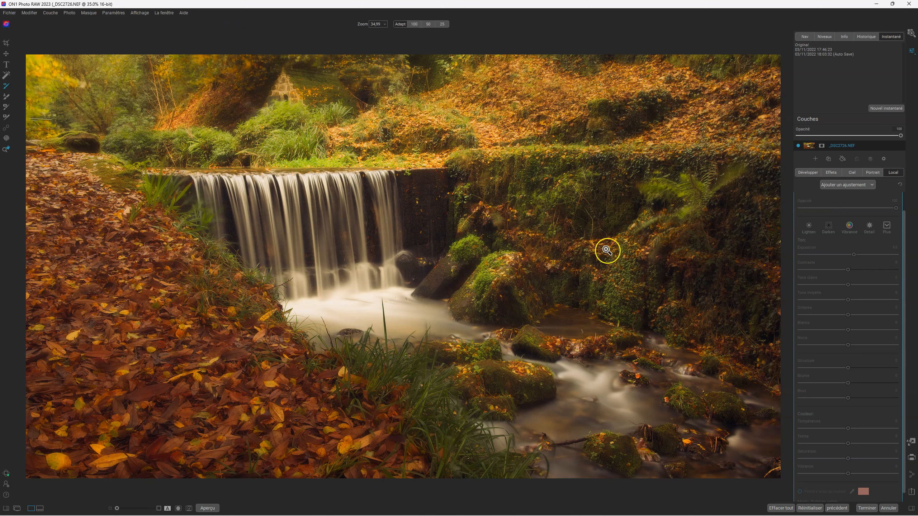
{"action": "left_click_drag", "start_coordinate": [904, 251], "coordinate": [905, 216]}
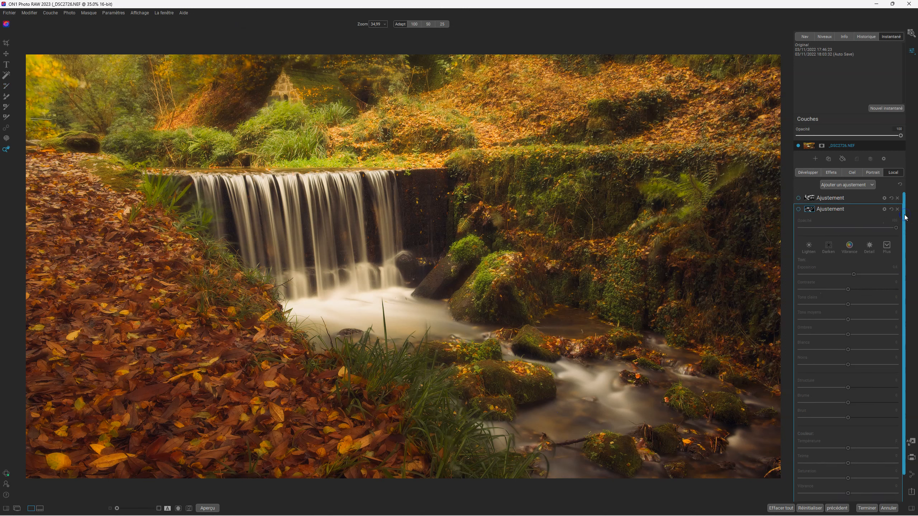
{"action": "left_click", "coordinate": [798, 209]}
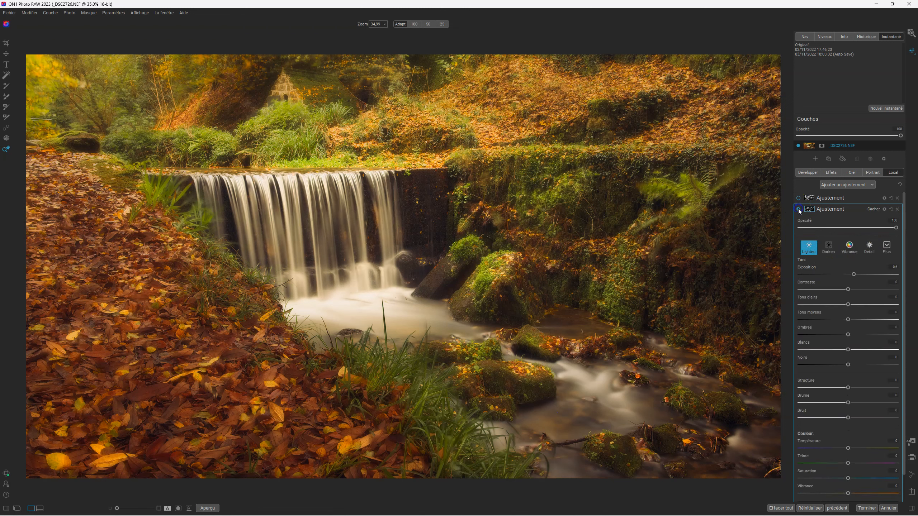
{"action": "left_click", "coordinate": [798, 209]}
{"action": "left_click", "coordinate": [798, 209]}
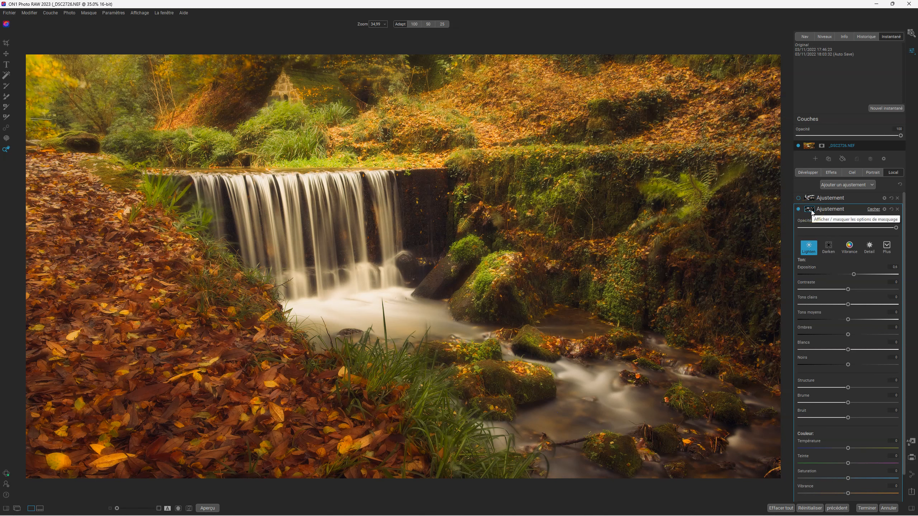
{"action": "left_click", "coordinate": [810, 210]}
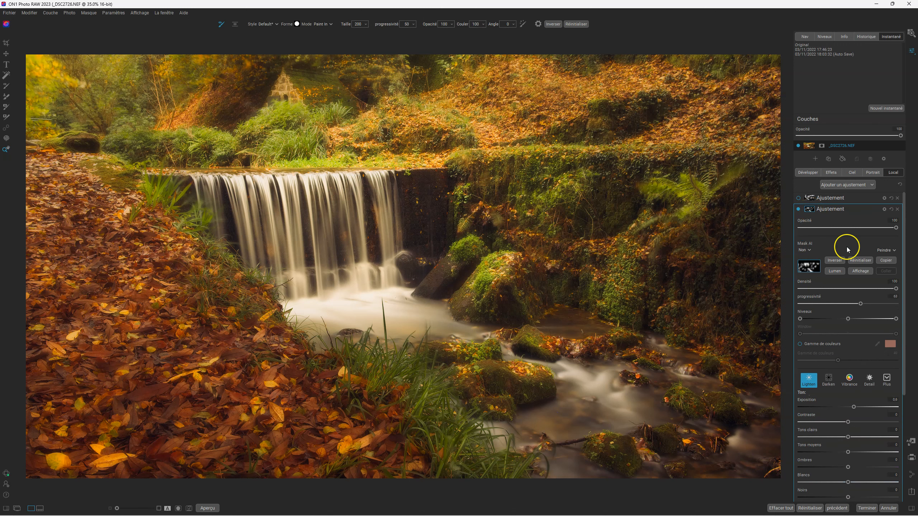
- View the Lighten adjustment's mask in black and white, then toggle the adjustment repeatedly to compare before and after
{"action": "left_click", "coordinate": [864, 271]}
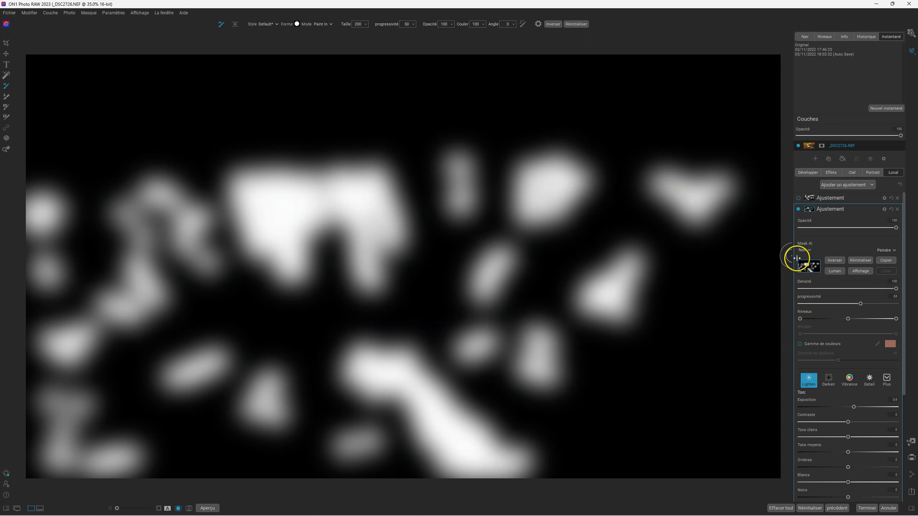
{"action": "left_click", "coordinate": [869, 272]}
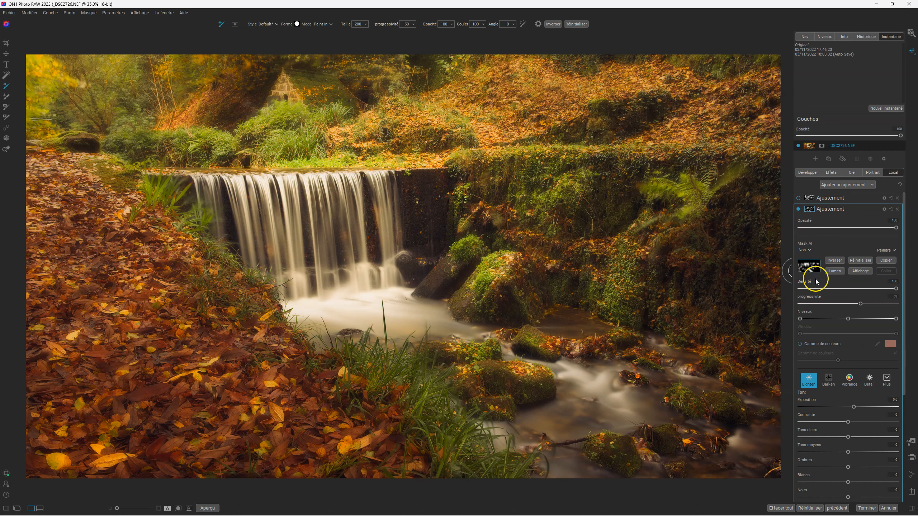
{"action": "left_click", "coordinate": [798, 209]}
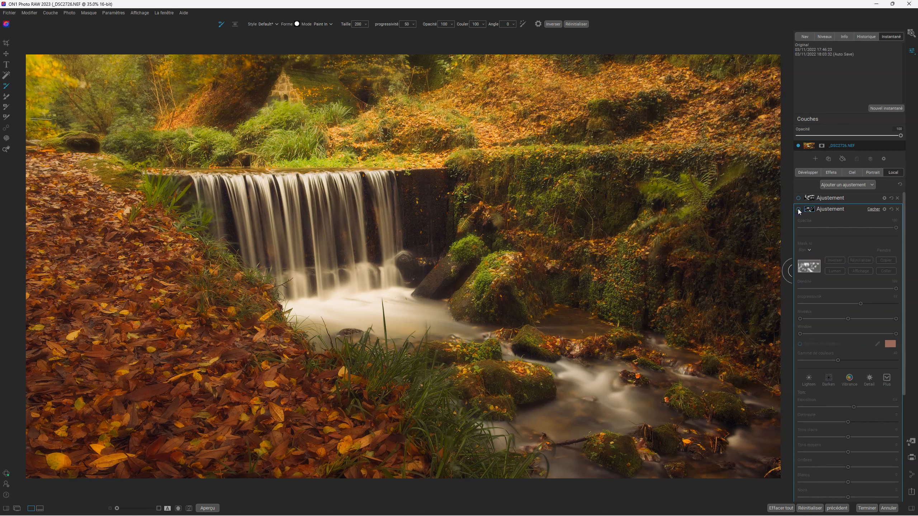
{"action": "left_click", "coordinate": [799, 210]}
{"action": "left_click", "coordinate": [799, 209]}
{"action": "left_click", "coordinate": [799, 209]}
{"action": "left_click", "coordinate": [799, 210]}
{"action": "left_click", "coordinate": [799, 210]}
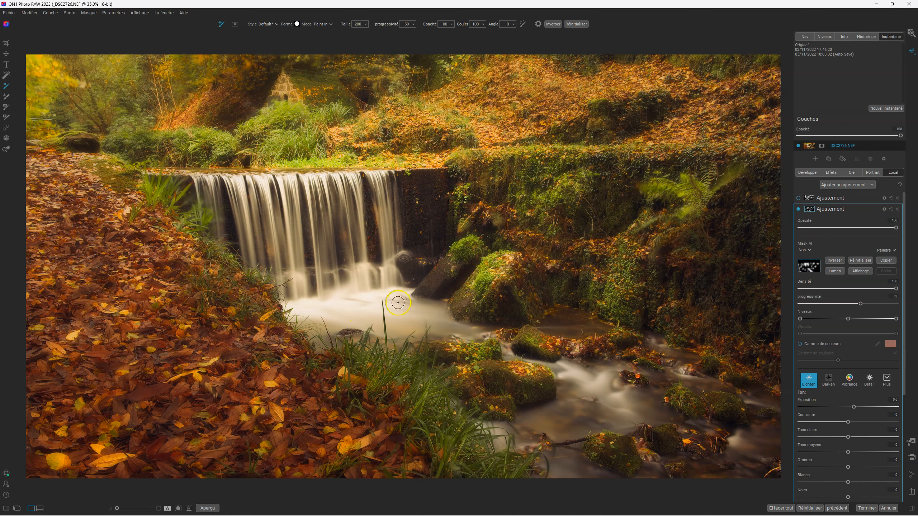
{"action": "left_click", "coordinate": [799, 210]}
{"action": "left_click", "coordinate": [798, 210]}
{"action": "left_click", "coordinate": [799, 210]}
{"action": "left_click", "coordinate": [798, 209]}
{"action": "left_click", "coordinate": [798, 209]}
{"action": "left_click", "coordinate": [798, 210]}
- Expand the settings of the first, switched-off Darken local adjustment
{"action": "left_click", "coordinate": [829, 199]}
{"action": "left_click", "coordinate": [835, 239]}
{"action": "scroll", "coordinate": [834, 237], "scroll_direction": "up", "scroll_amount": 1}
- Switch on the Darken adjustment, compare it off and on, and collapse its settings
{"action": "left_click", "coordinate": [798, 198]}
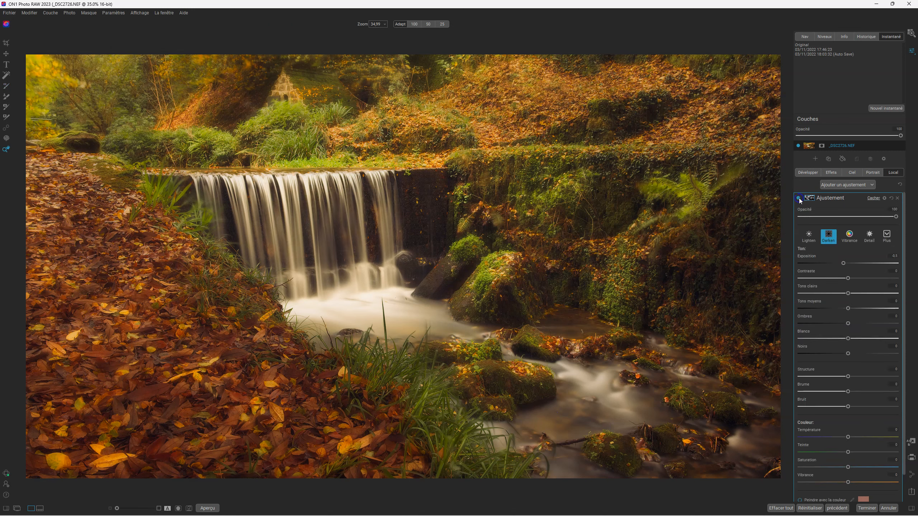
{"action": "left_click", "coordinate": [799, 198]}
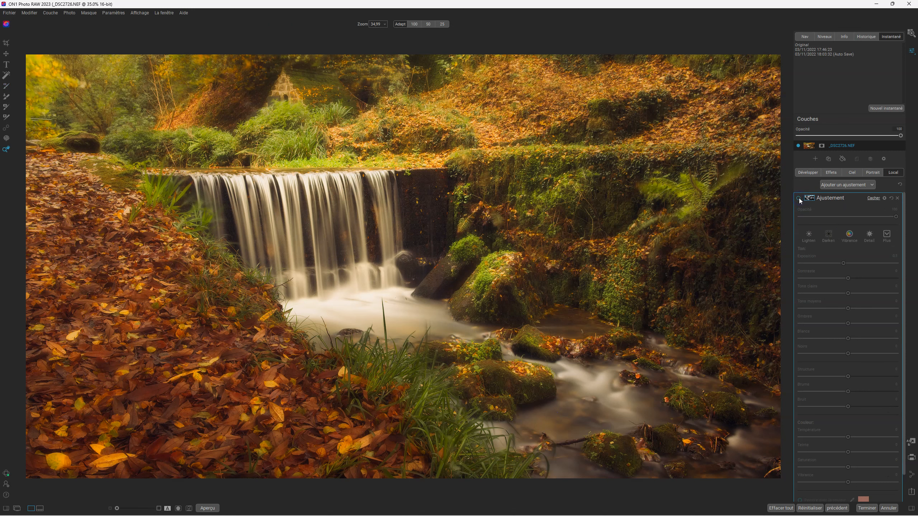
{"action": "left_click", "coordinate": [799, 198]}
{"action": "left_click", "coordinate": [799, 199]}
{"action": "left_click", "coordinate": [798, 198]}
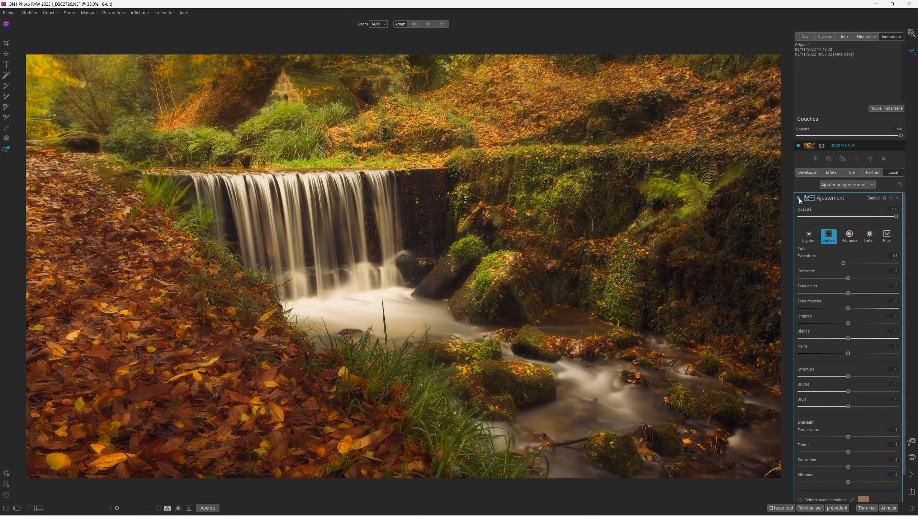
{"action": "left_click", "coordinate": [828, 199]}
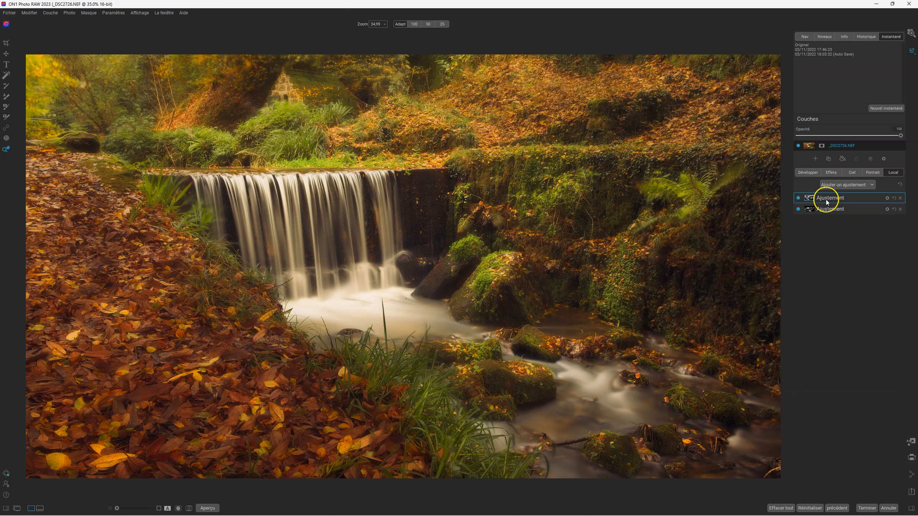
- Toggle the Lighten and Darken layers to compare, leaving both adjustments switched on
{"action": "left_click", "coordinate": [799, 210]}
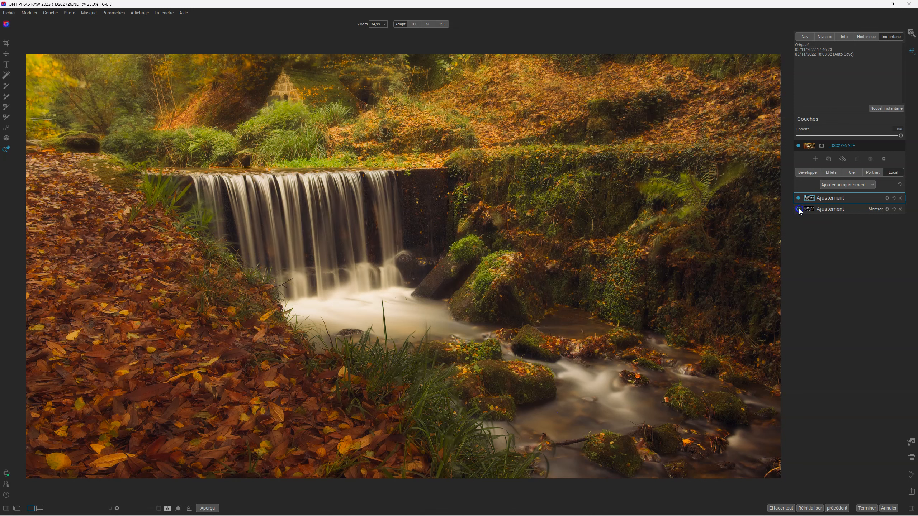
{"action": "left_click", "coordinate": [799, 210]}
{"action": "left_click", "coordinate": [798, 198]}
{"action": "left_click", "coordinate": [799, 198]}
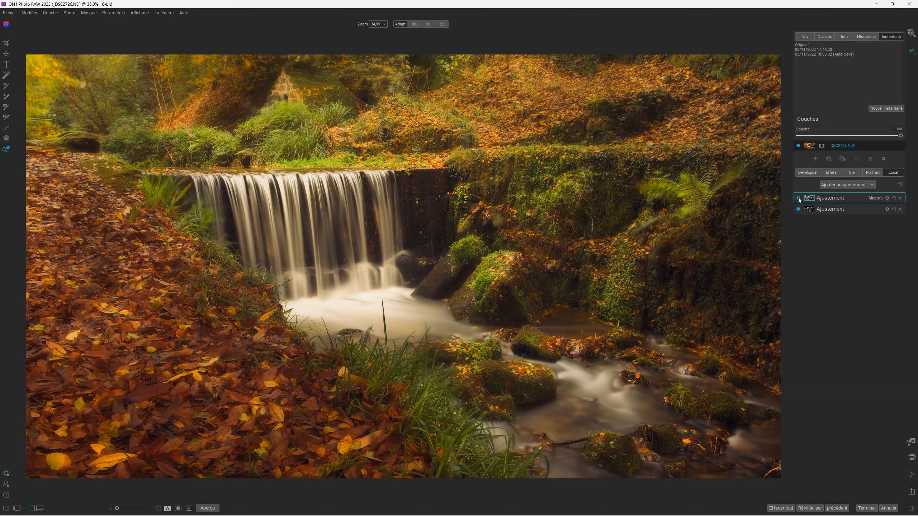
{"action": "left_click", "coordinate": [799, 199]}
{"action": "left_click", "coordinate": [798, 209]}
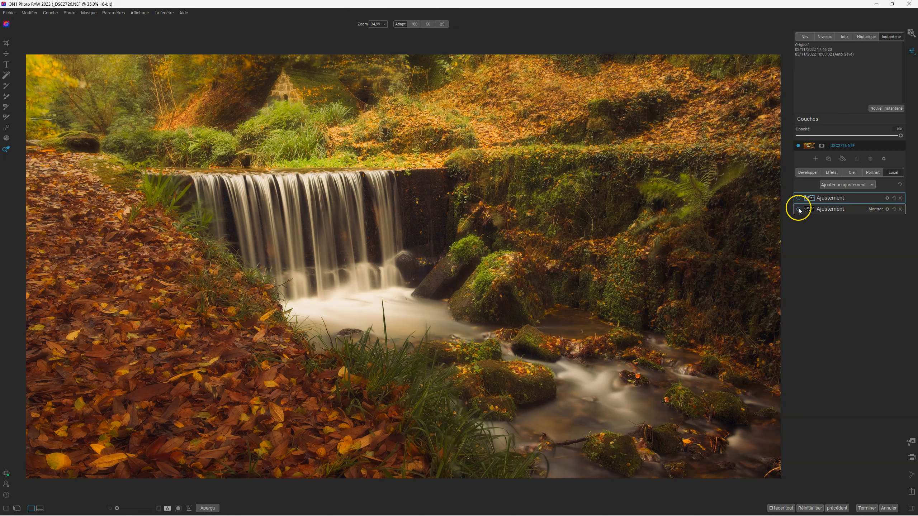
{"action": "left_click", "coordinate": [798, 199]}
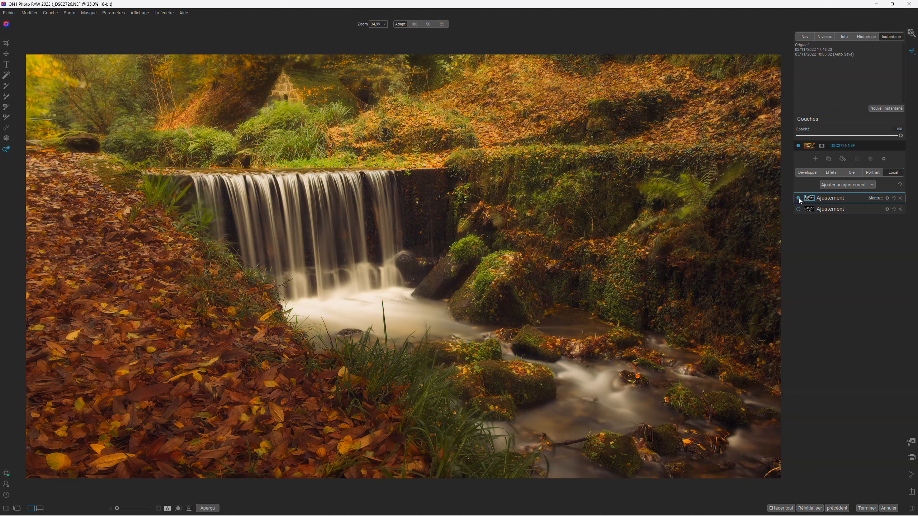
{"action": "left_click", "coordinate": [798, 210]}
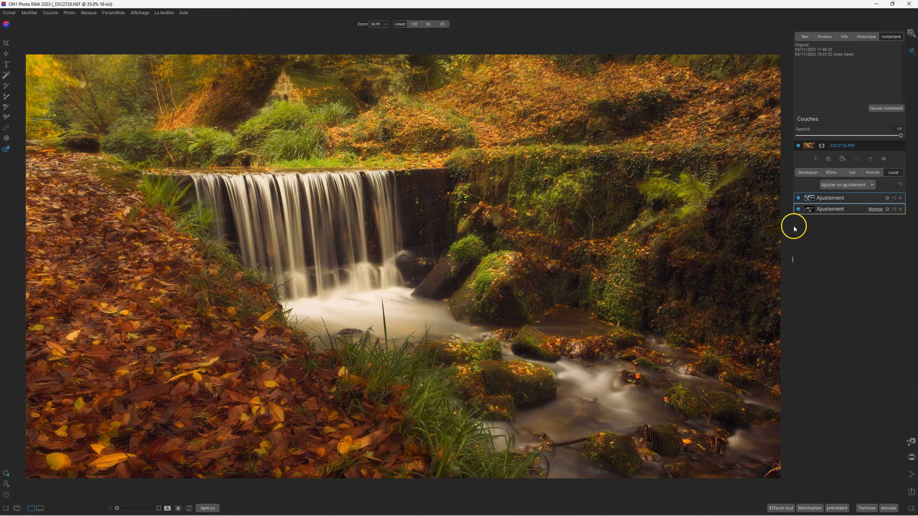
- Flip between the original and edited photo using Aperçu and the P key, then show a split before/after view
{"action": "left_click", "coordinate": [209, 509]}
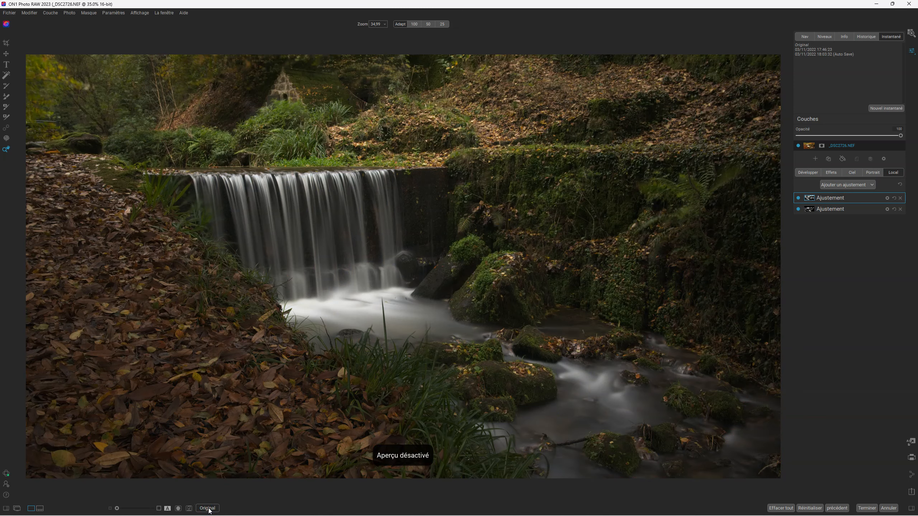
{"action": "left_click", "coordinate": [209, 508]}
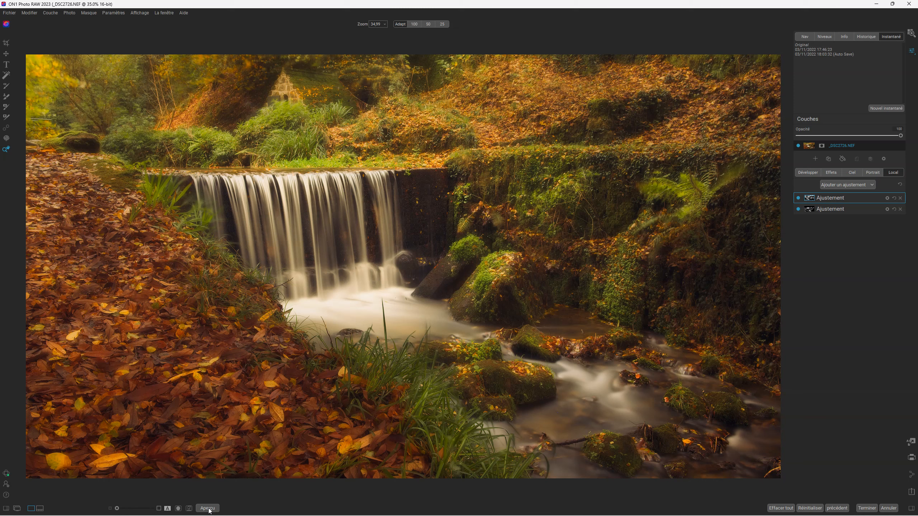
{"action": "key", "text": "p"}
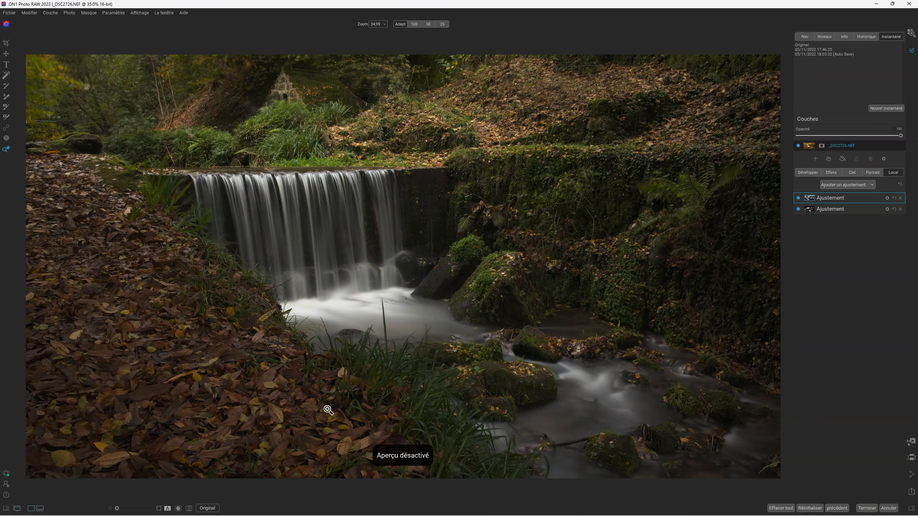
{"action": "key", "text": "p"}
{"action": "key", "text": "p"}
{"action": "key", "text": "p"}
{"action": "key", "text": "p"}
{"action": "key", "text": "p"}
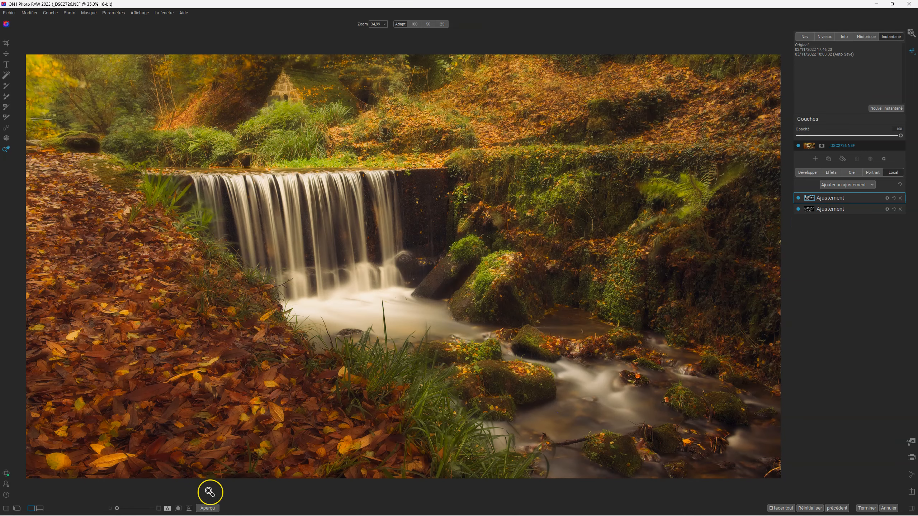
{"action": "left_click", "coordinate": [168, 509]}
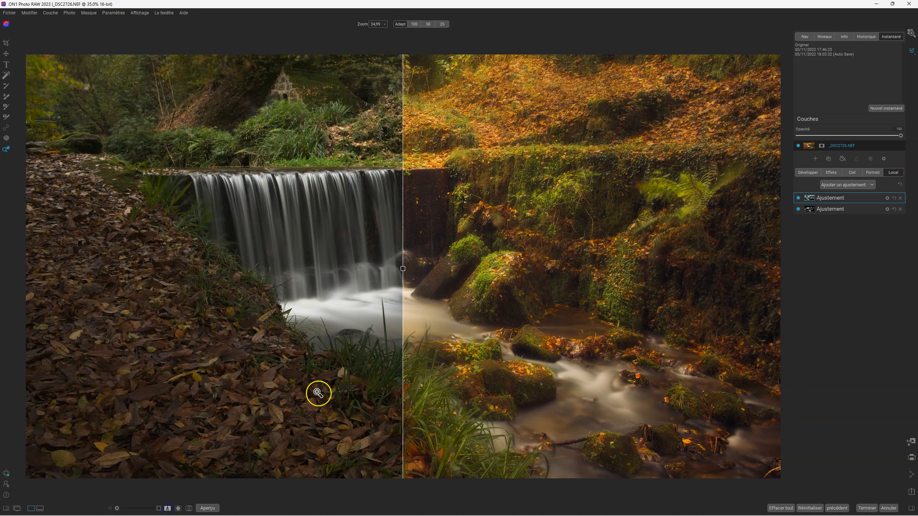
- Drag the split divider right to reveal the original, then back left so the edited photo fills the view
{"action": "left_click_drag", "start_coordinate": [402, 269], "coordinate": [771, 265]}
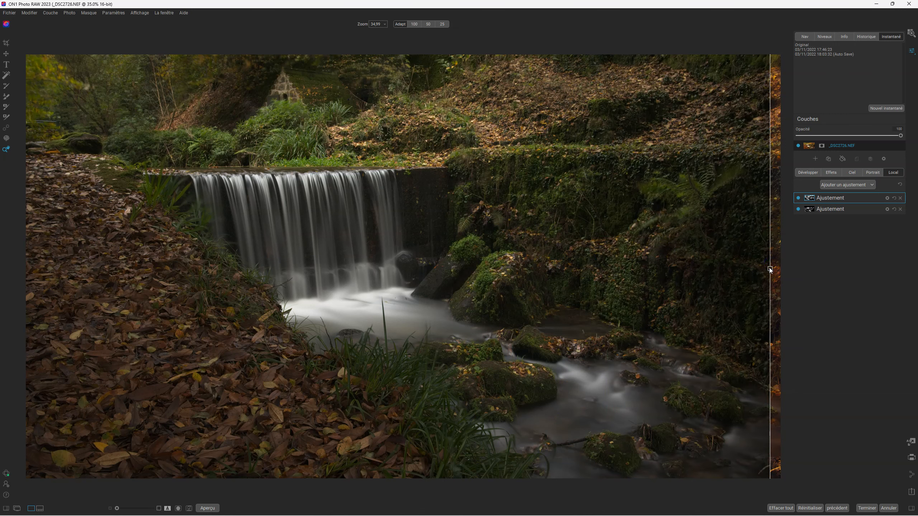
{"action": "left_click_drag", "start_coordinate": [768, 267], "coordinate": [46, 171]}
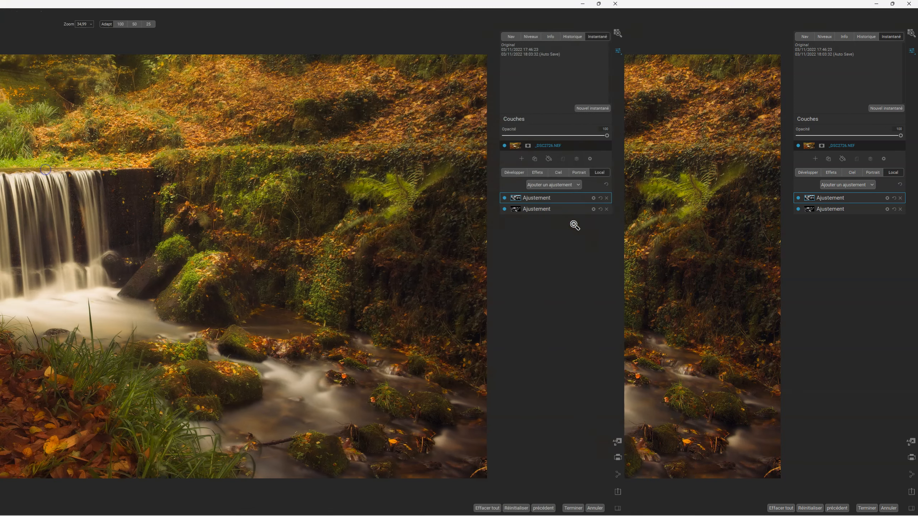